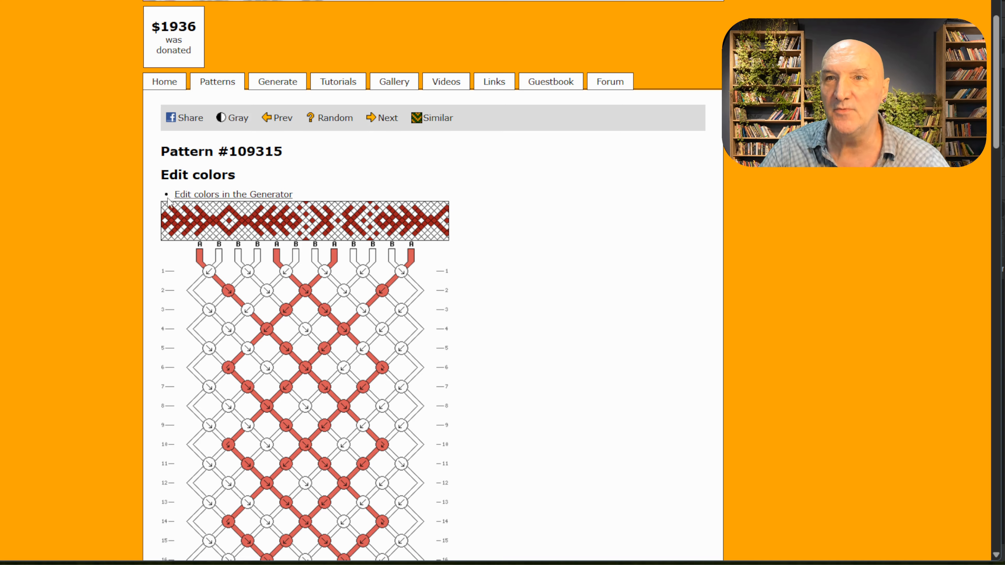
Step: Capture the preview strip of Pattern #109315 and paste it as a new layer into the 6-string-pattern-trimed.pdf image in GIMP
left_click_drag(160, 199, 433, 241)
scroll(515, 230, "down", 15)
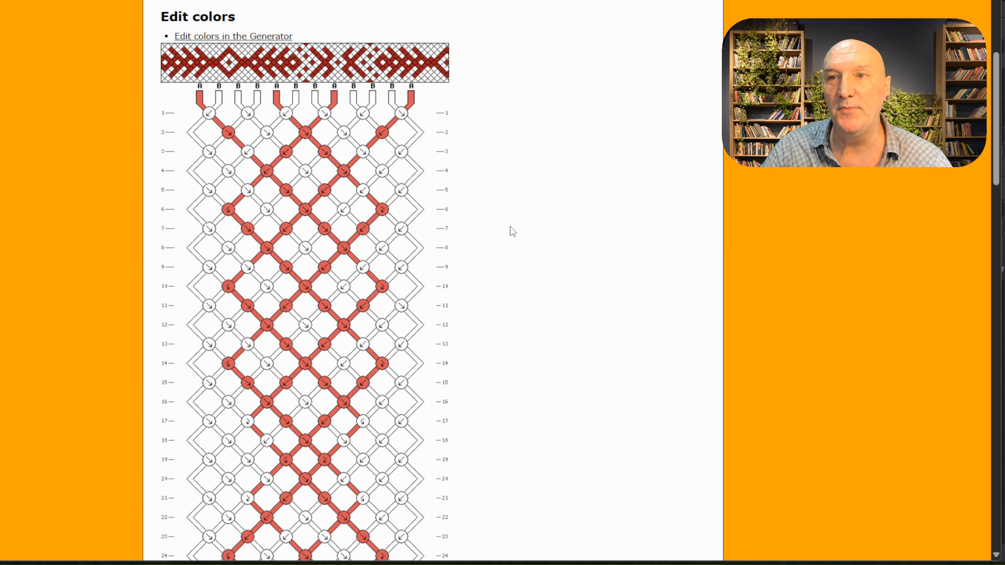
scroll(543, 225, "down", 5)
scroll(544, 224, "up", 20)
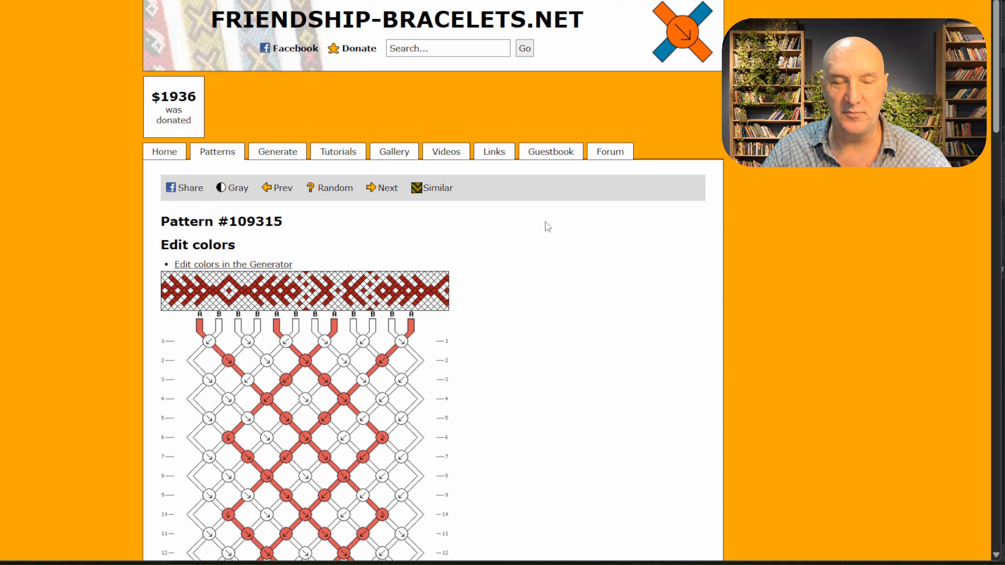
key("alt+Tab")
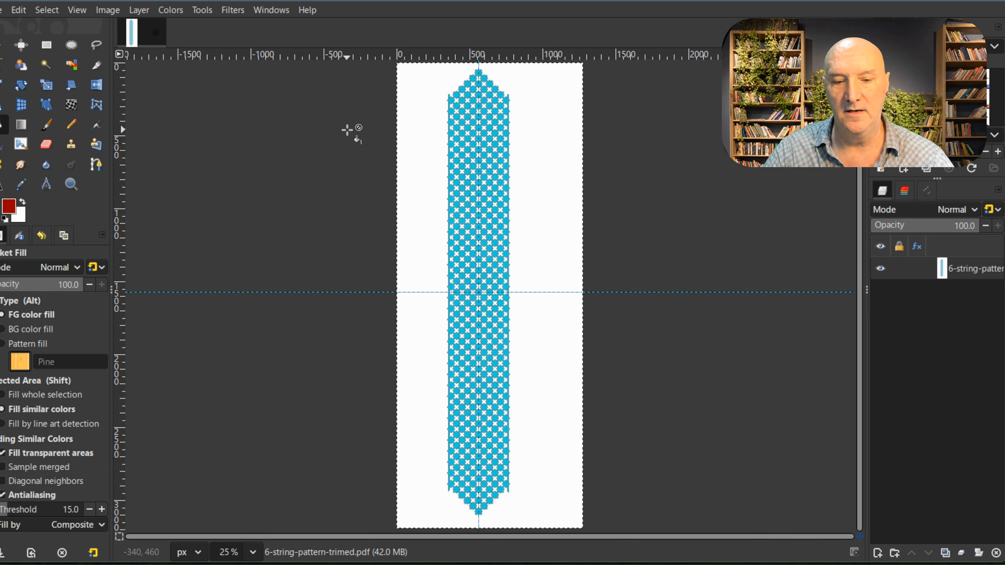
key("ctrl+v")
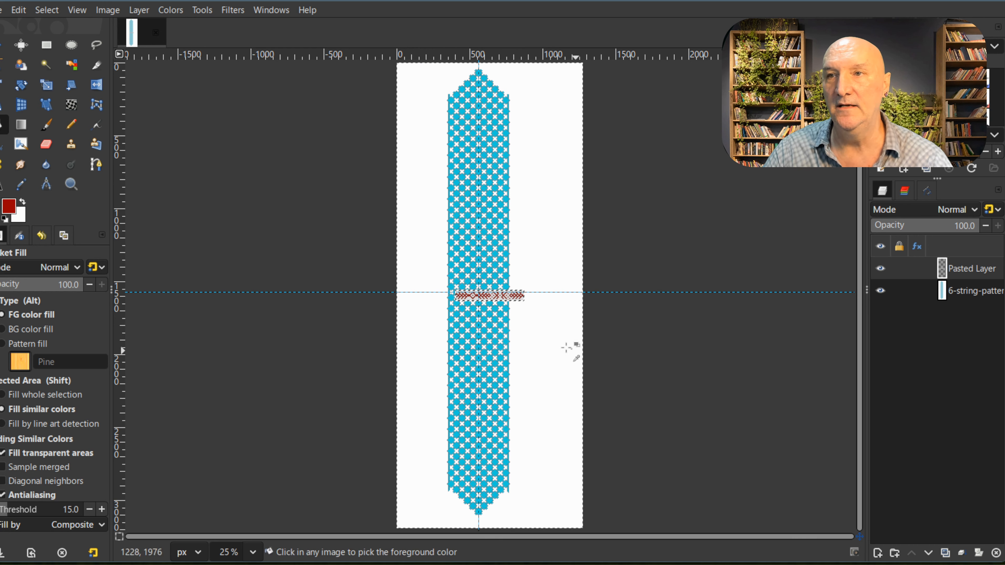
Step: Rotate the pasted pattern layer 90° counter-clockwise
scroll(568, 341, "up", 4, "ctrl")
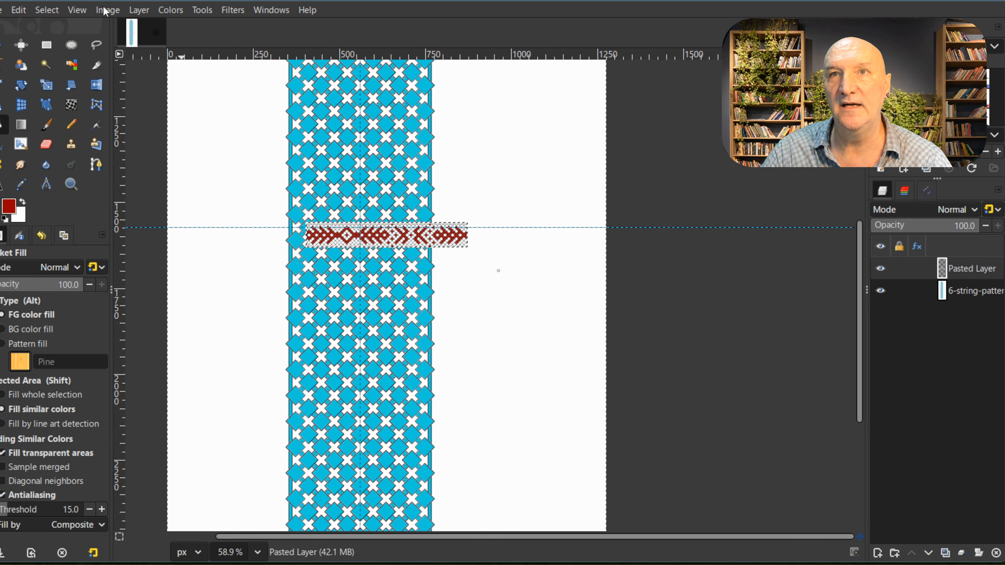
left_click(136, 12)
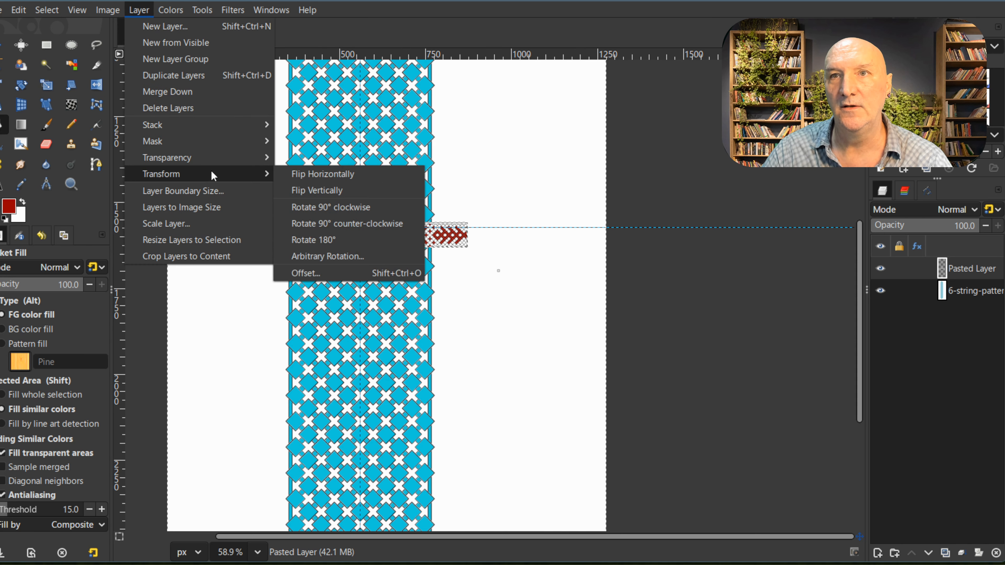
mouse_move(218, 170)
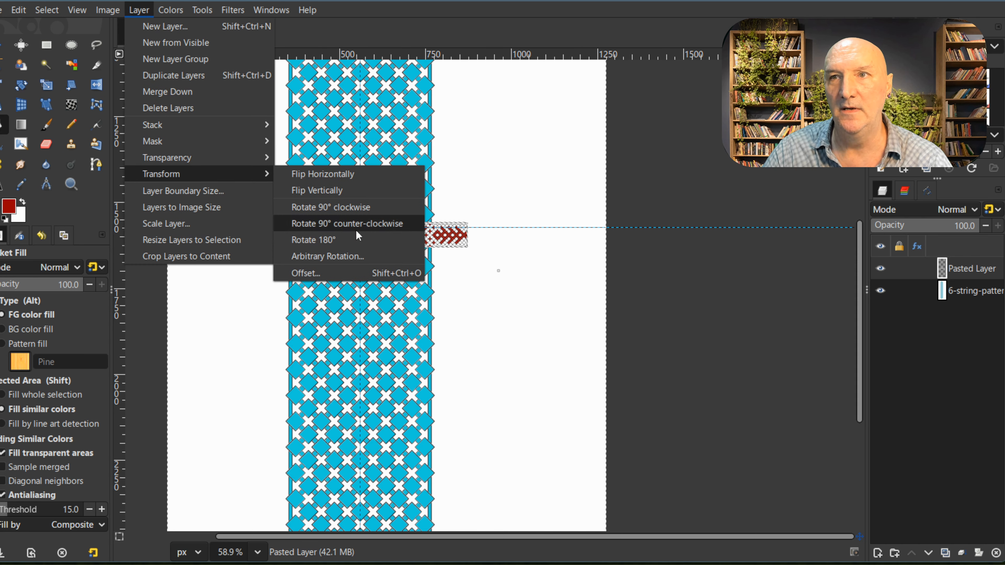
left_click(365, 224)
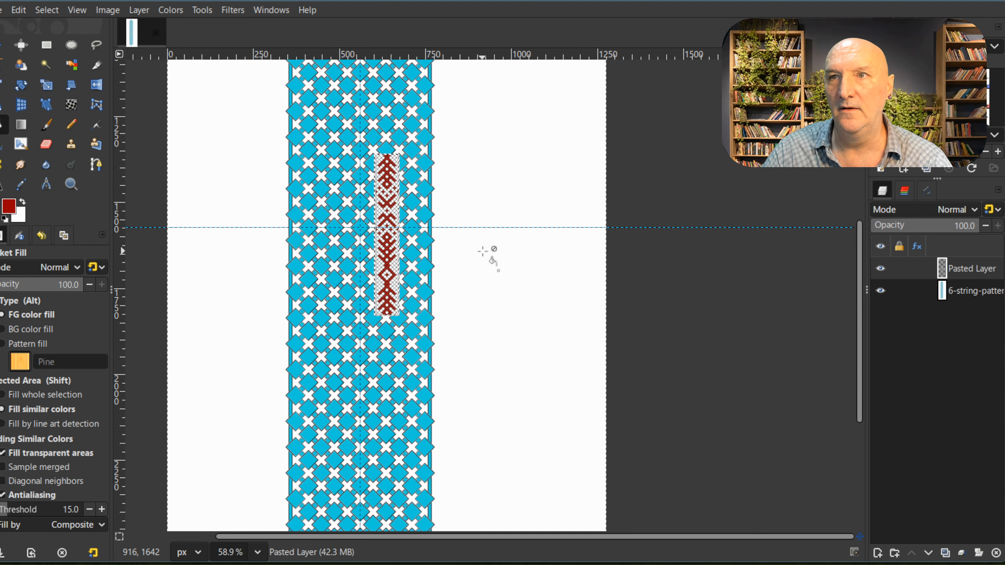
Step: Try to scale the rotated strip up to nearly the full height of the blue template, and undo that scaling
left_click(47, 85)
left_click(387, 244)
scroll(386, 240, "up", 5)
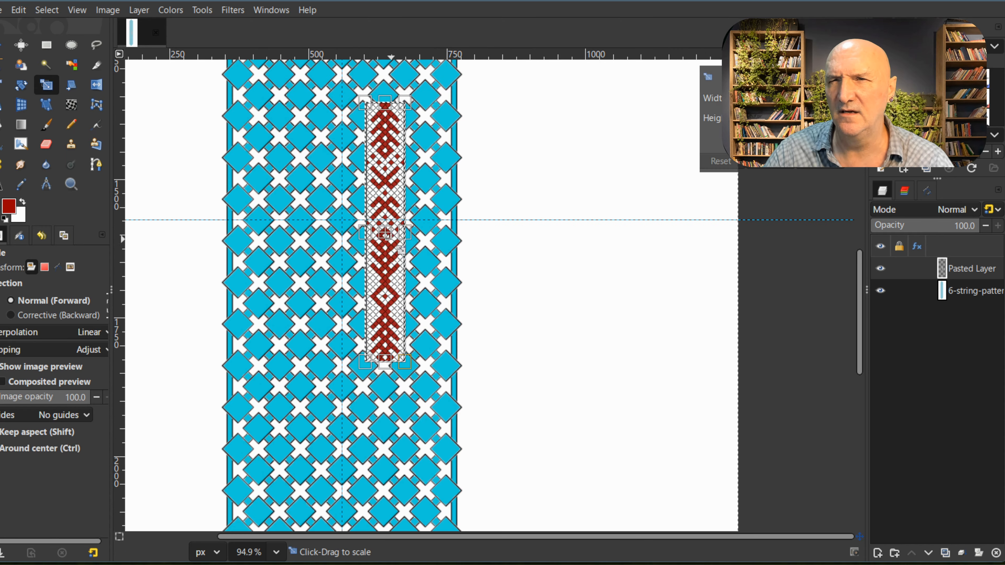
left_click_drag(506, 251, 646, 284)
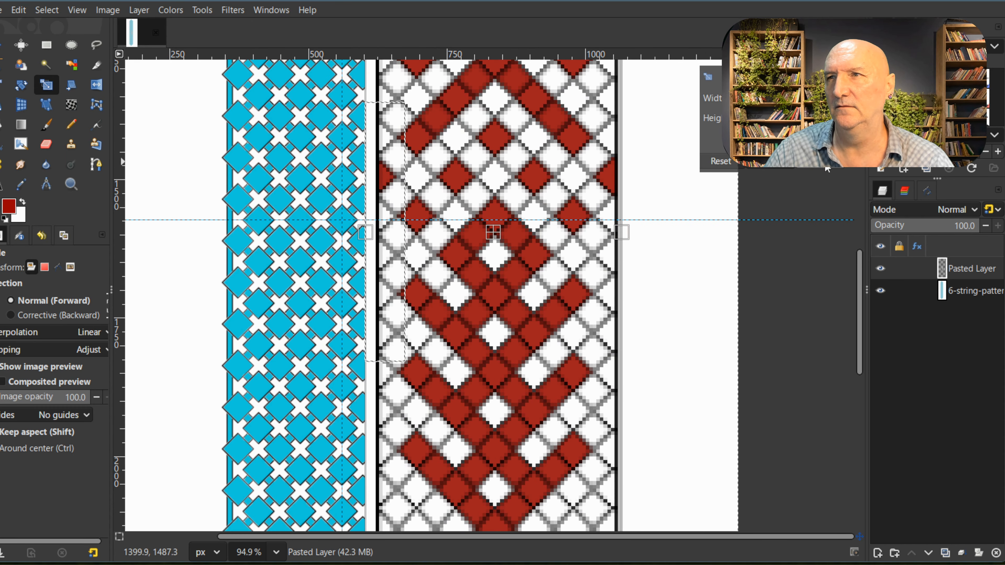
key("Return")
scroll(522, 270, "down", 14)
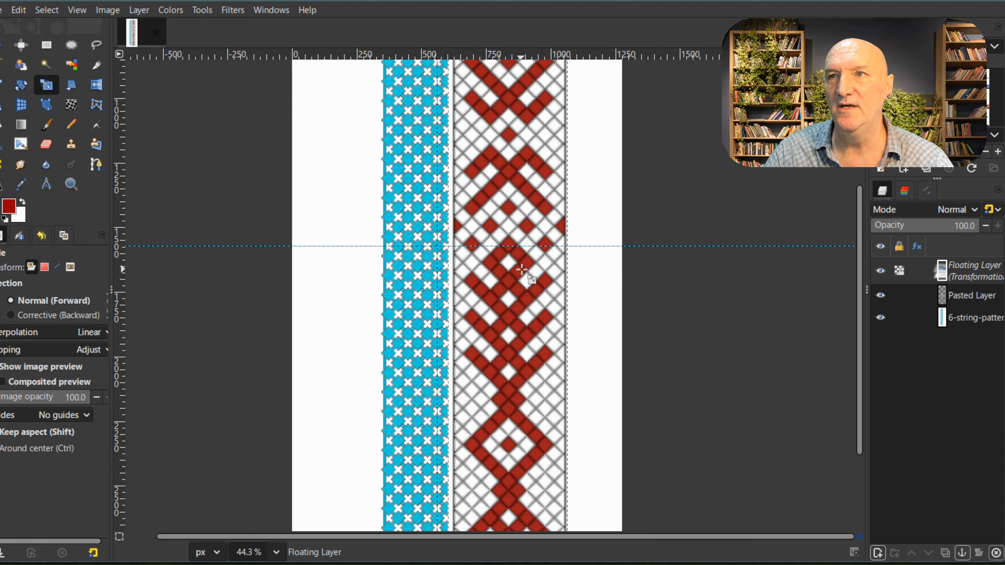
scroll(522, 270, "down", 1)
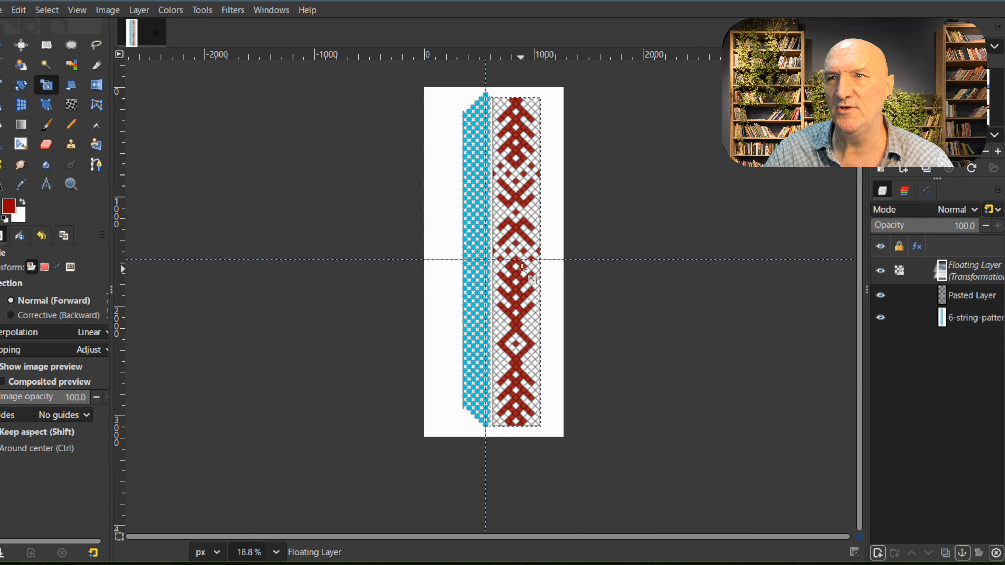
key("ctrl+z")
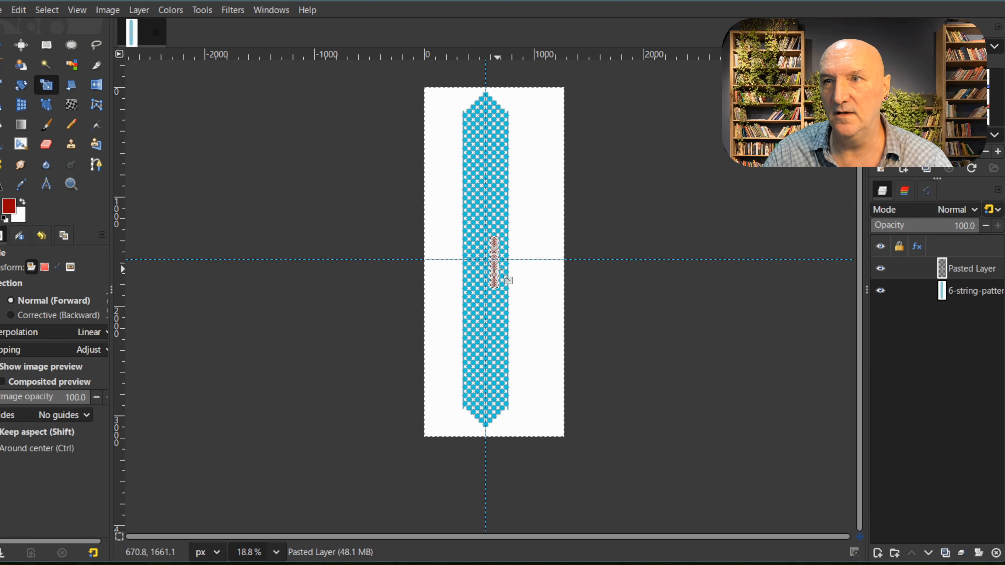
Step: Scale the pasted pattern strip up proportionally to about 240 px wide
scroll(499, 269, "up", 17)
scroll(500, 269, "up", 1)
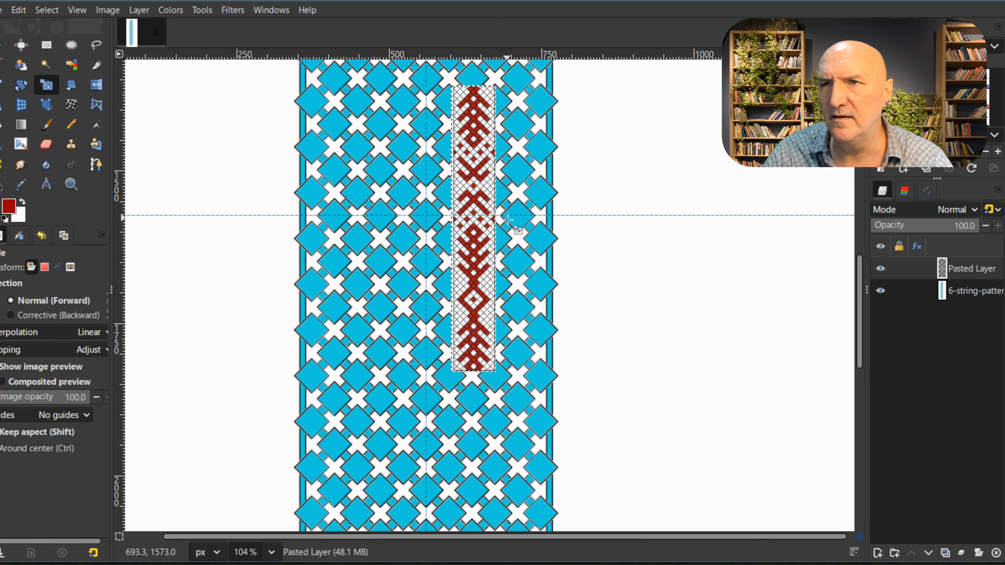
scroll(498, 238, "up", 4)
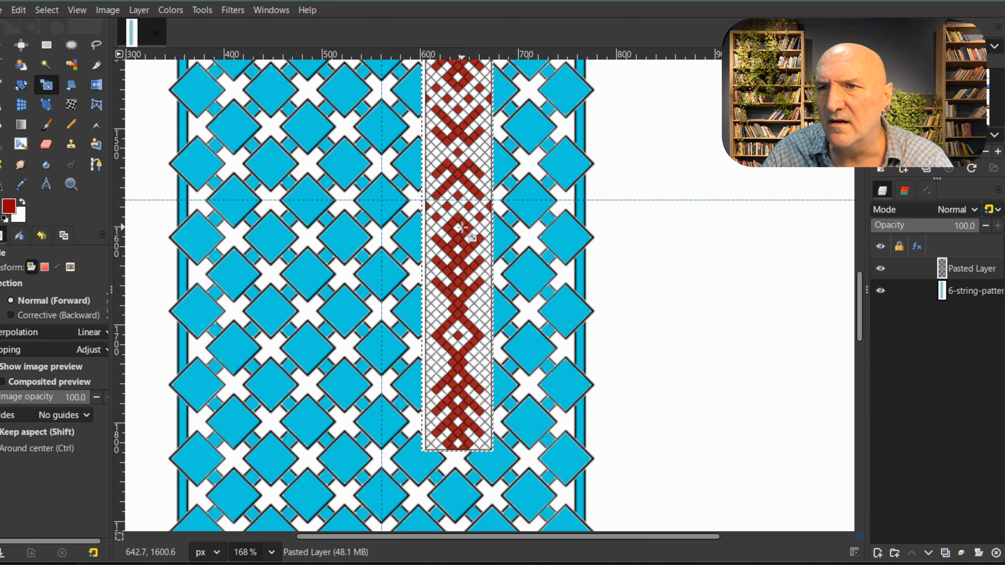
left_click(464, 223)
left_click_drag(508, 232, 698, 248)
left_click(818, 167)
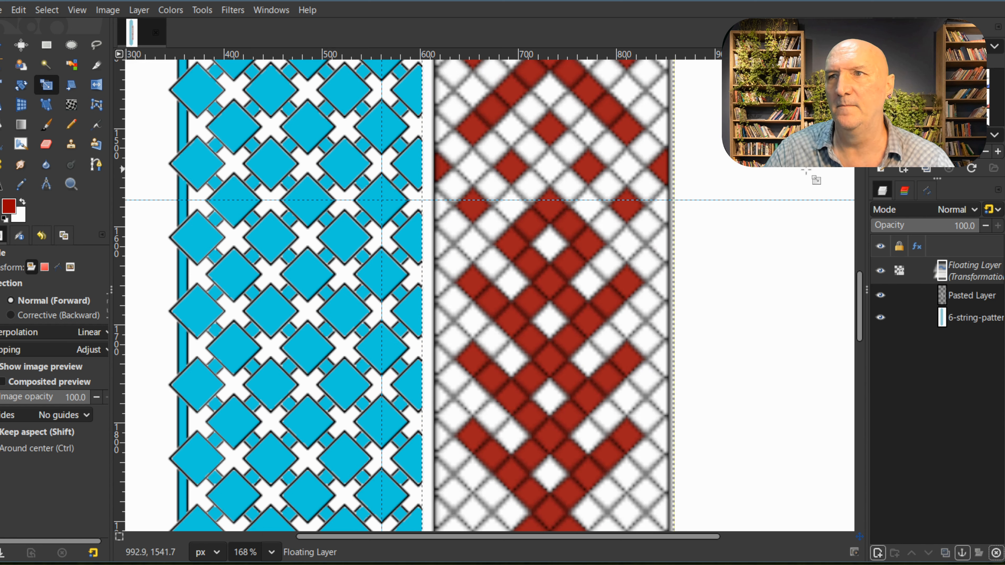
Step: Move the enlarged strip beside the blue template with its diamond motif centred on the horizontal guide, and anchor the floating layer
left_click(2, 45)
left_click_drag(579, 283, 701, 224)
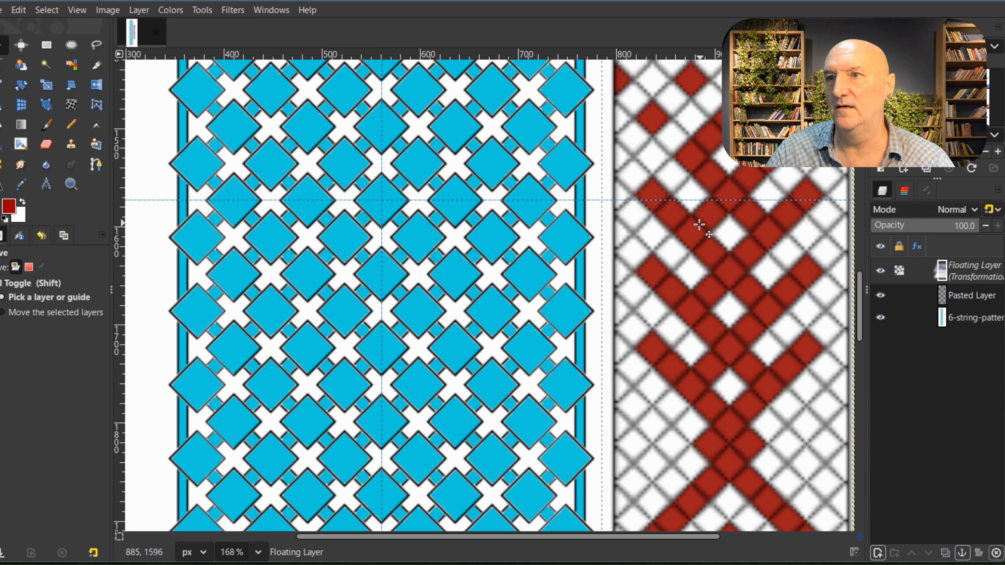
scroll(699, 327, "down", 3)
left_click_drag(718, 426, 730, 291)
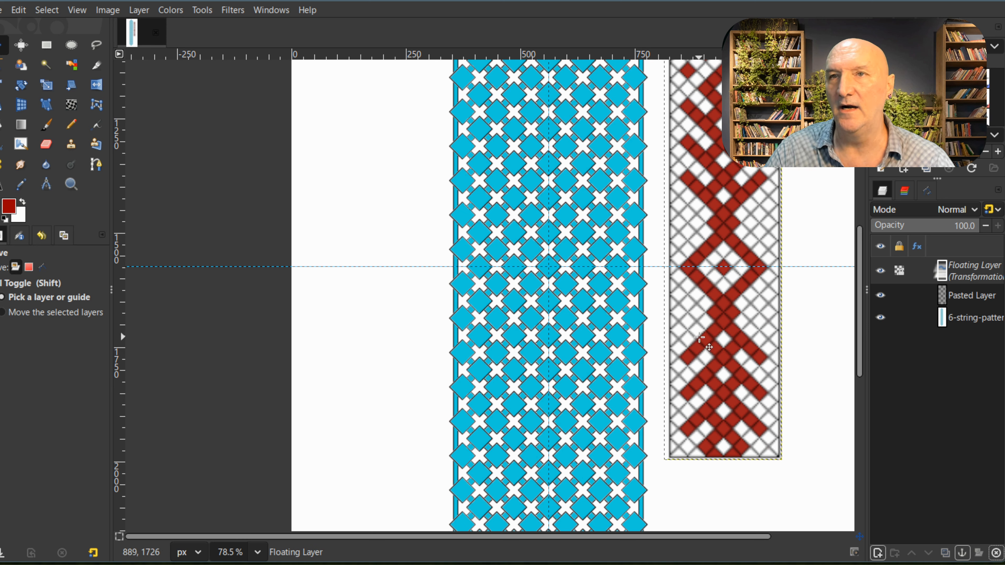
left_click(139, 10)
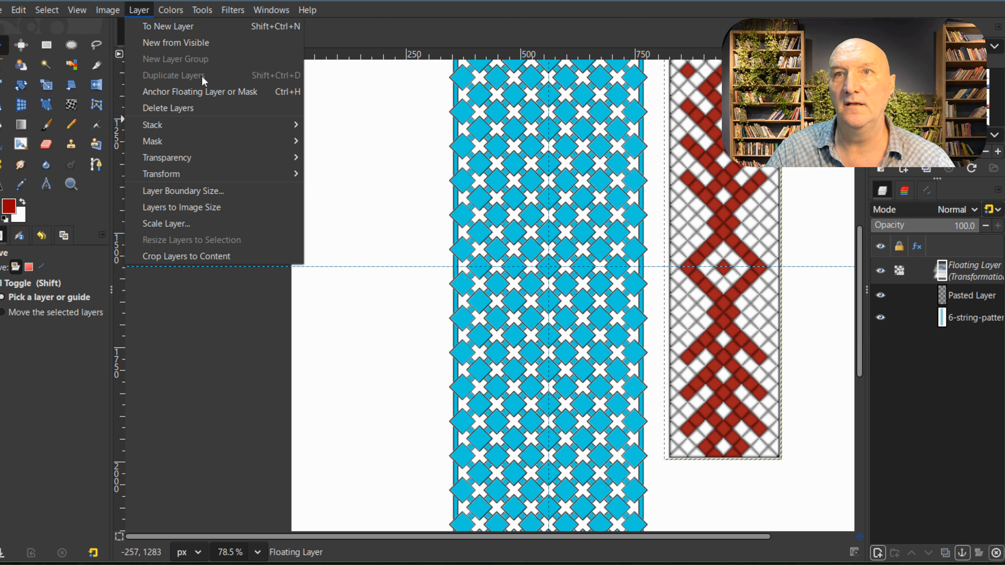
left_click(206, 91)
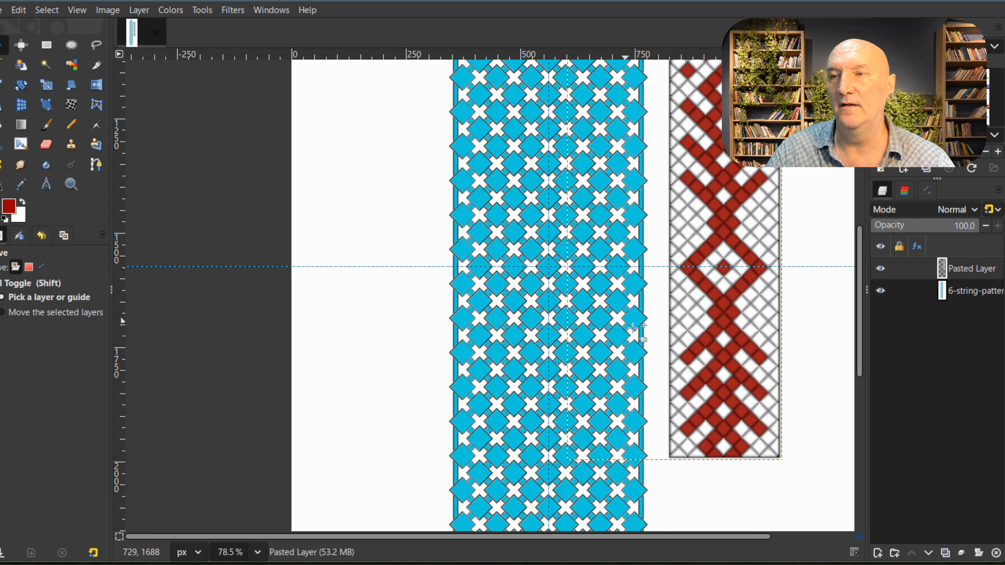
Step: On the 6-string pattern layer, bucket-fill the diamond at the intersection of the two guides with the red foreground color
scroll(633, 331, "down", 5)
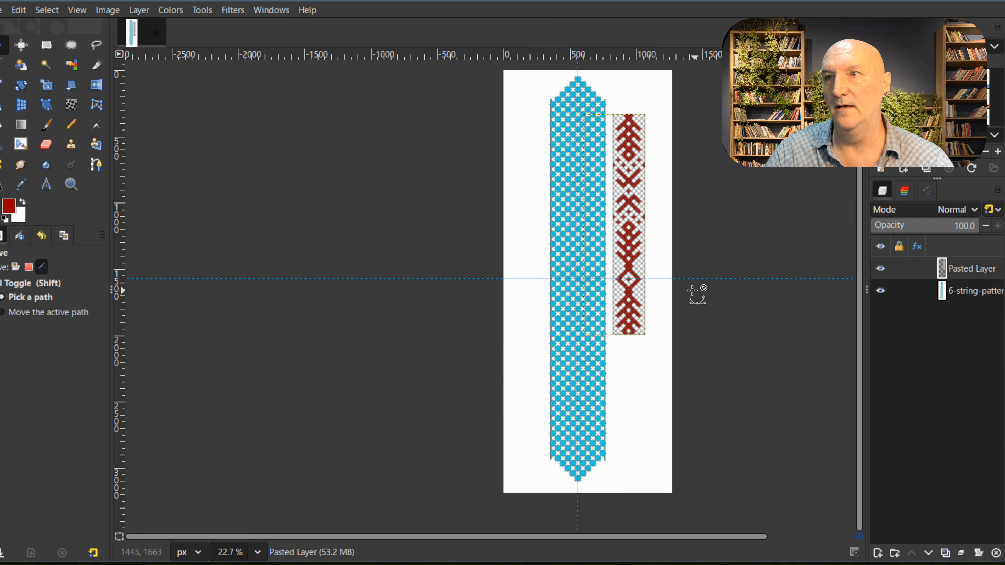
scroll(629, 311, "up", 2)
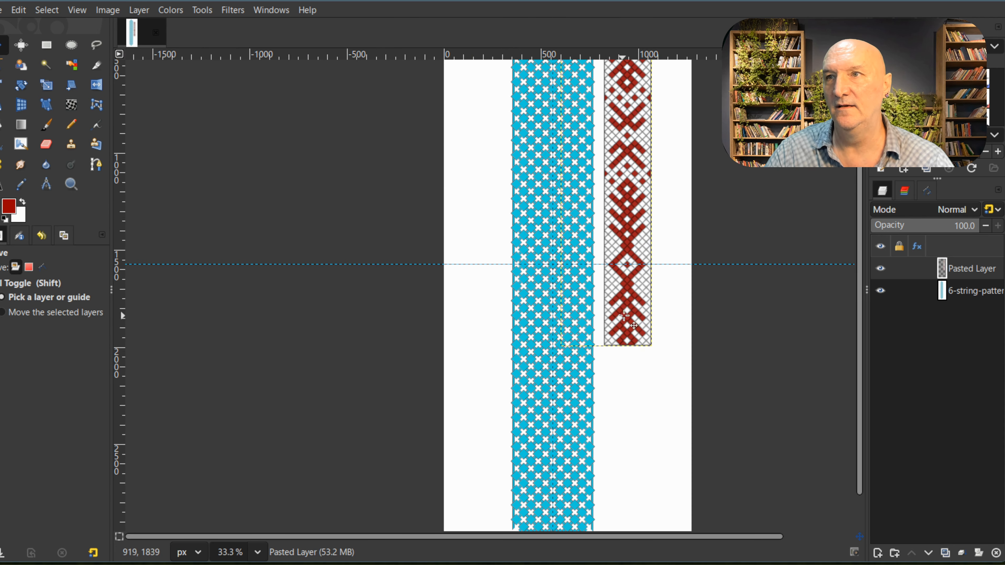
scroll(625, 316, "up", 3)
scroll(599, 372, "up", 4)
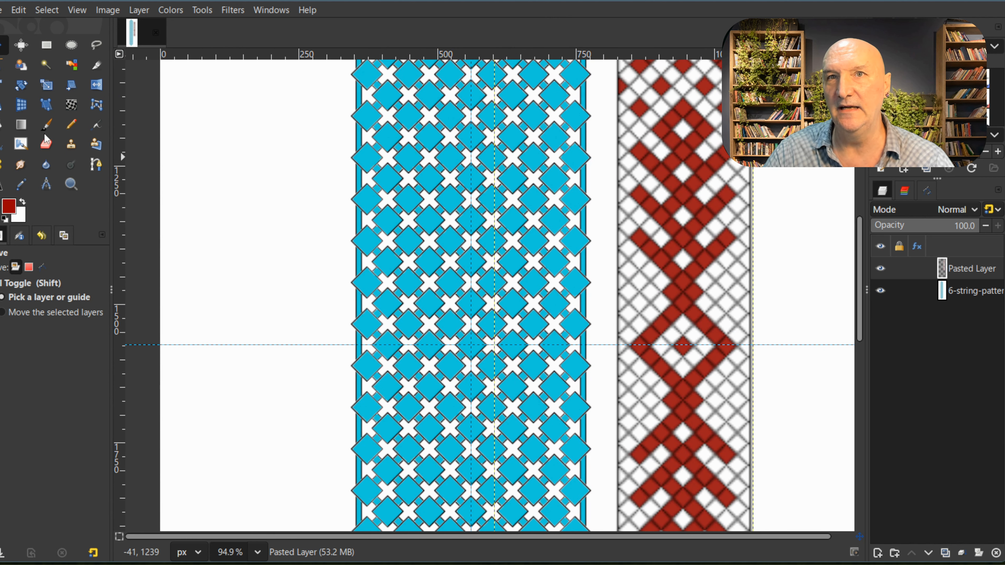
left_click(1, 125)
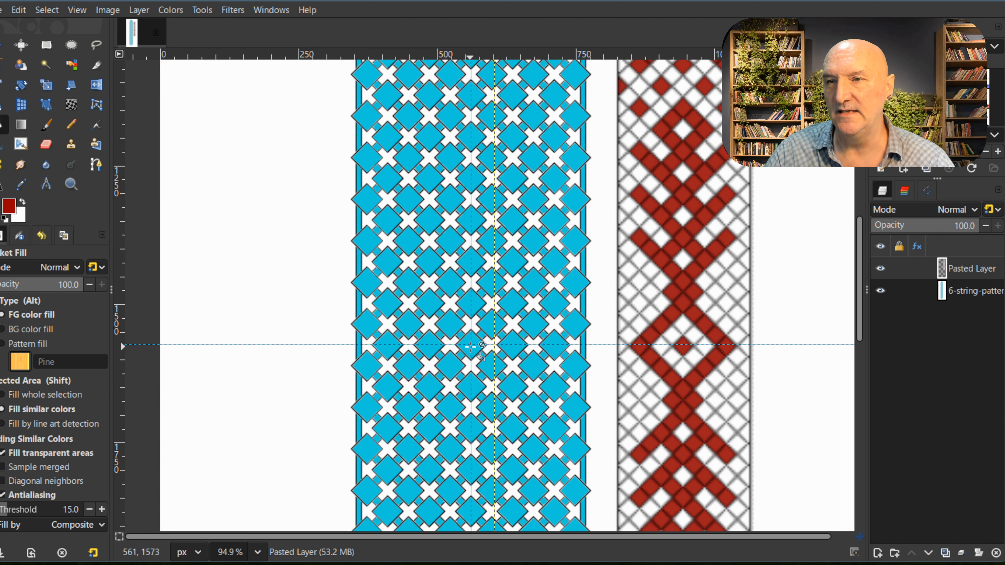
left_click(984, 292)
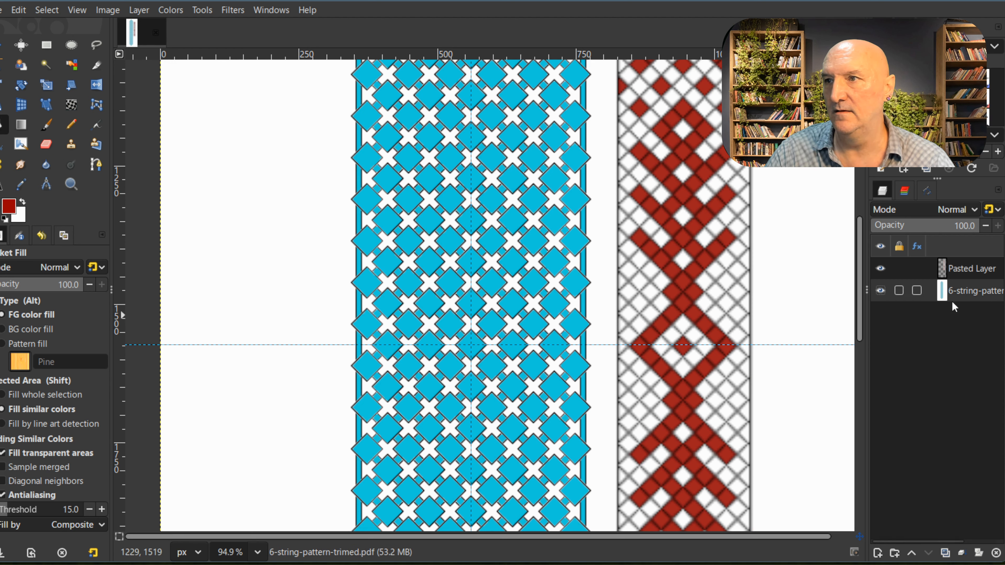
left_click(472, 344)
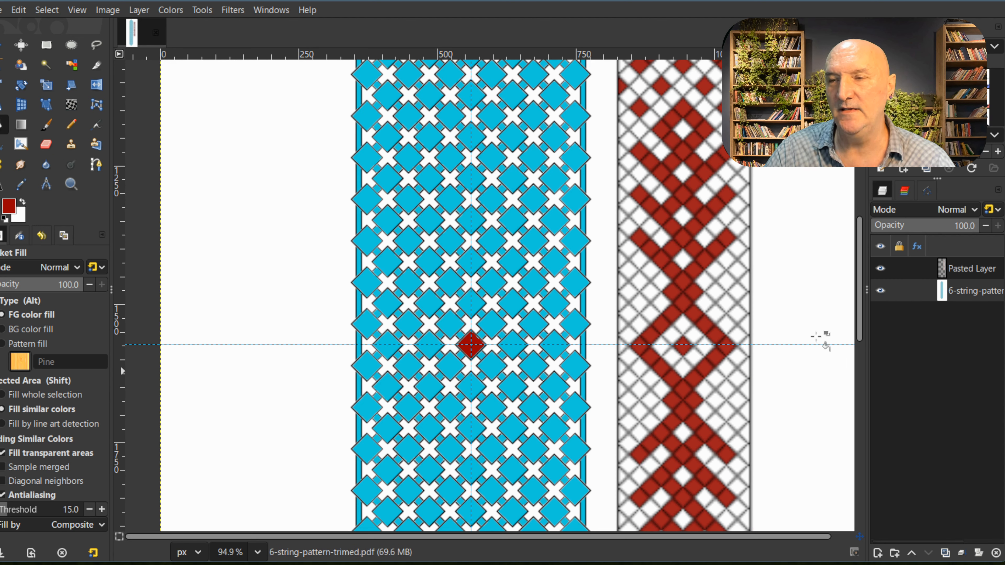
Step: Fill nine template diamonds red as an inverted V around the red centre diamond, with both ends on the horizontal guide
left_click(555, 343)
left_click(533, 324)
left_click(512, 303)
left_click(491, 279)
left_click(471, 262)
left_click(450, 283)
left_click(430, 303)
left_click(409, 323)
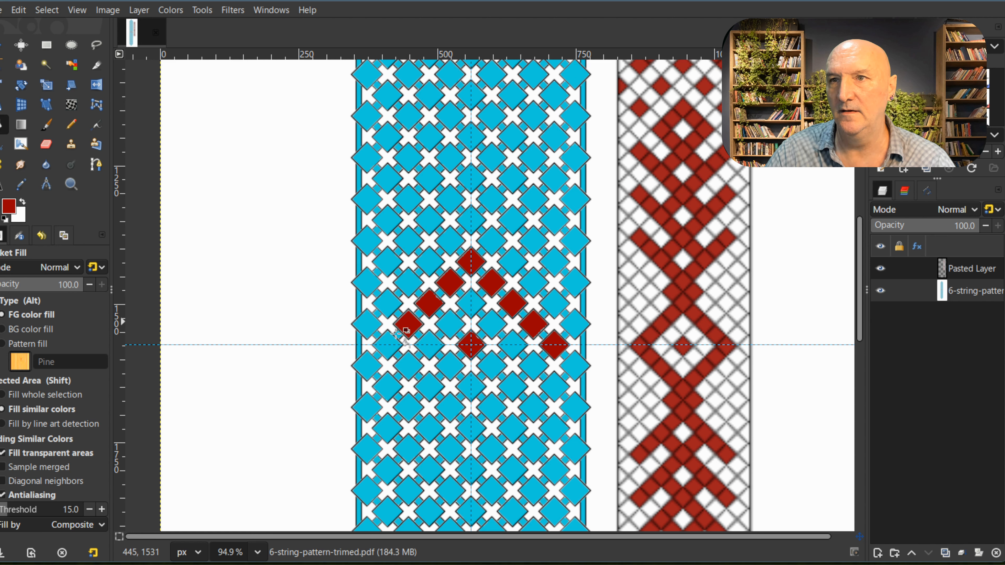
left_click(388, 344)
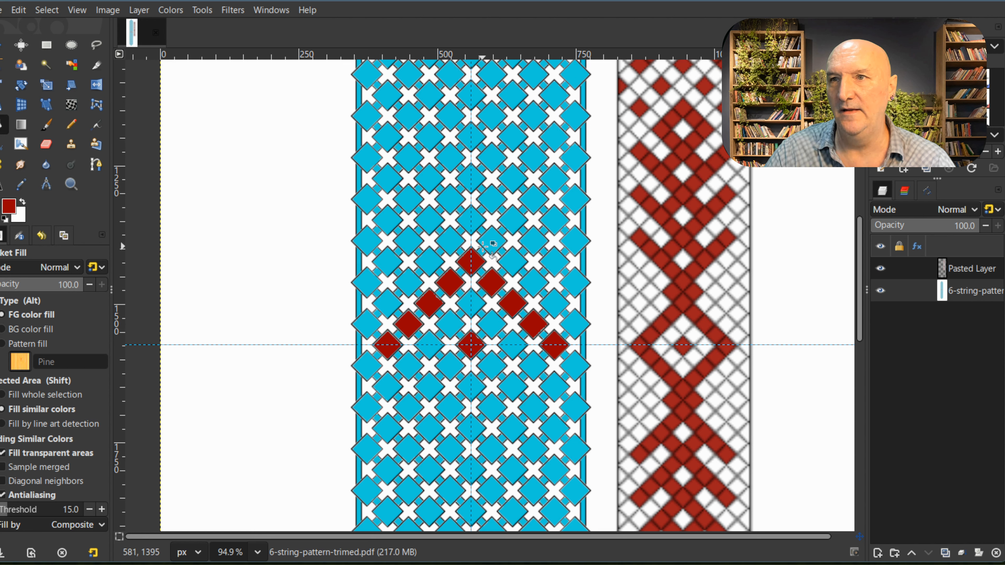
Step: Fill three diamonds red to close a small diamond outline above the inverted V's apex, and extend a four-diamond diagonal arm up and right
left_click(491, 242)
left_click(470, 221)
left_click(451, 245)
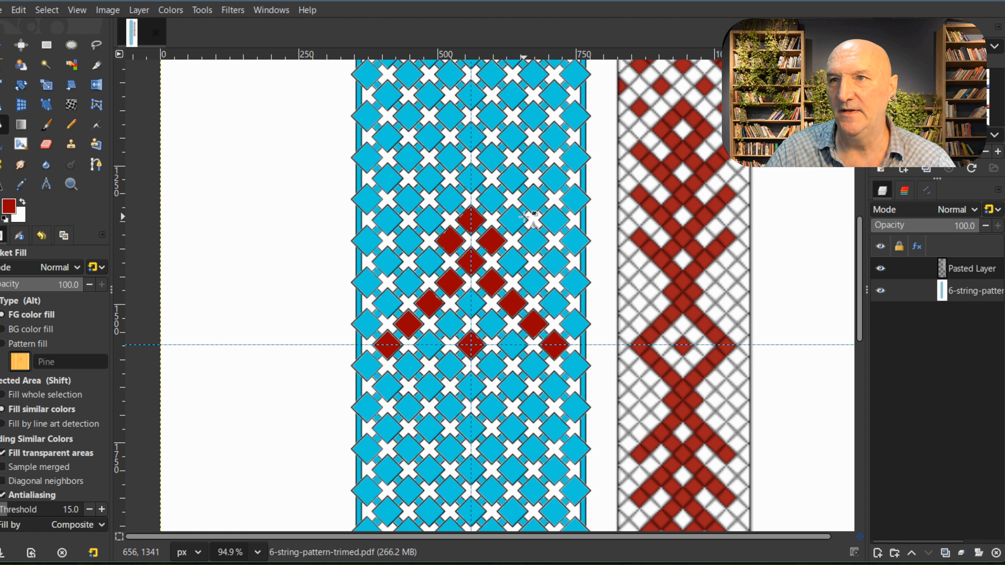
left_click(491, 199)
left_click(512, 177)
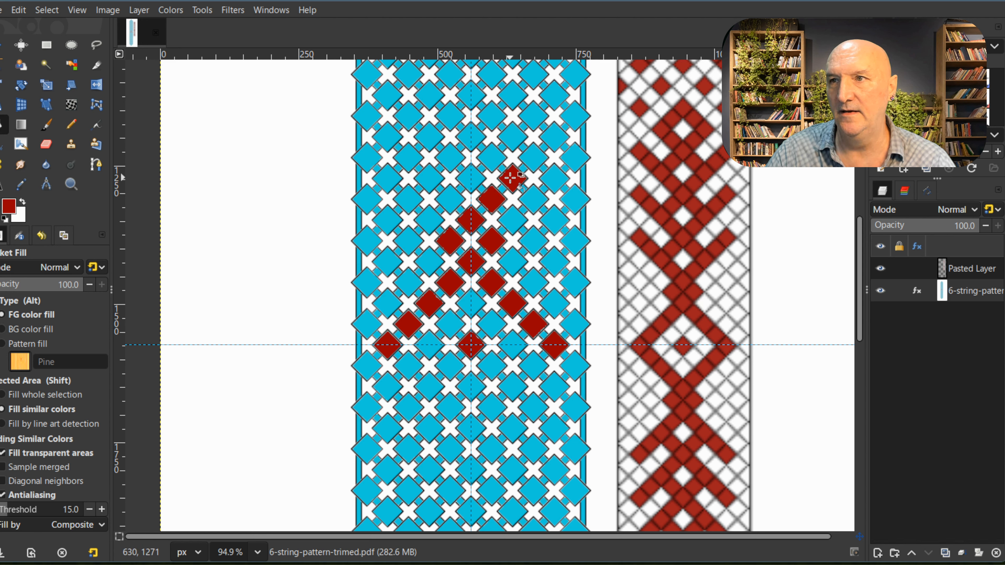
left_click(532, 160)
left_click(553, 138)
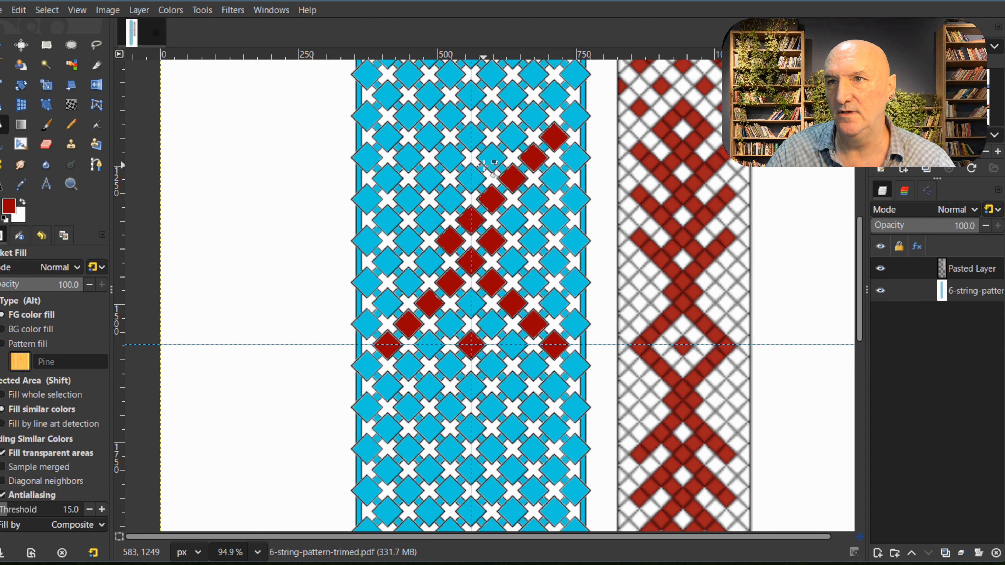
Step: Fill the diamonds linking the first diagonal arm back to the vertical guide red, and add a second four-diamond arm going up and right
left_click(471, 138)
scroll(494, 261, "up", 3)
left_click(494, 264)
left_click(513, 244)
left_click(534, 223)
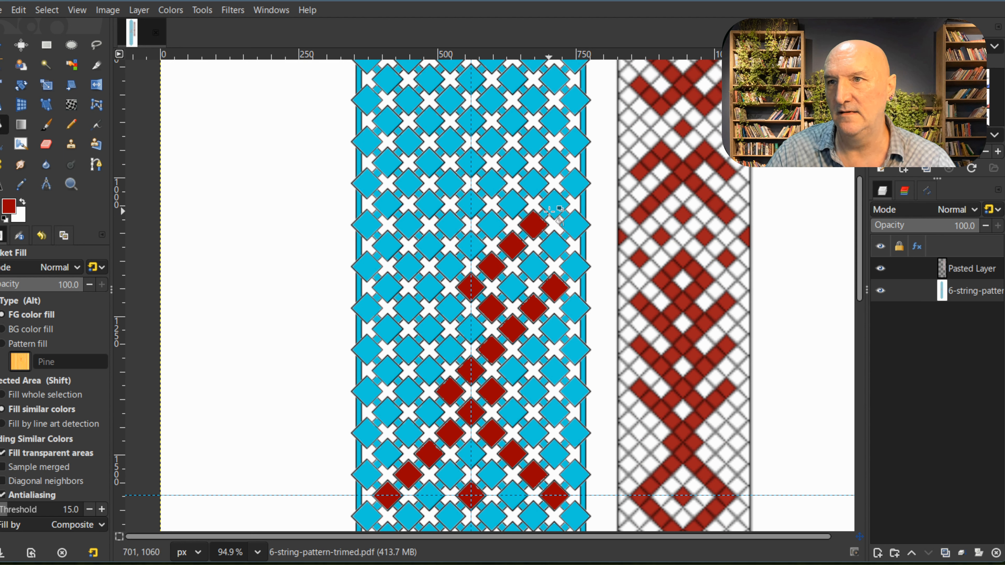
left_click(553, 205)
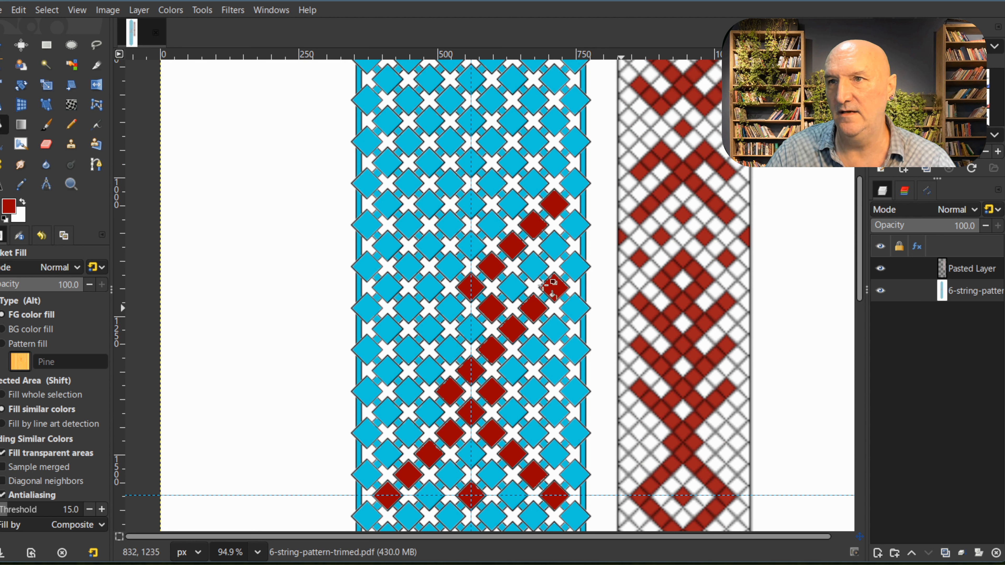
Step: Fill the link from the second arm to the vertical guide red, and add a third four-diamond arm going up and right
left_click(492, 224)
left_click(472, 204)
left_click(493, 183)
left_click(513, 162)
left_click(534, 142)
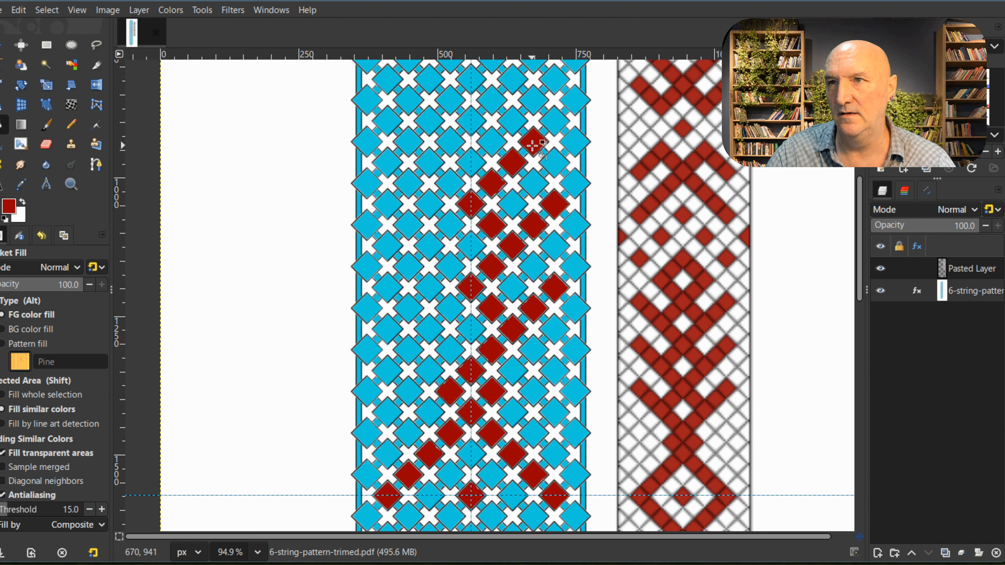
left_click(551, 123)
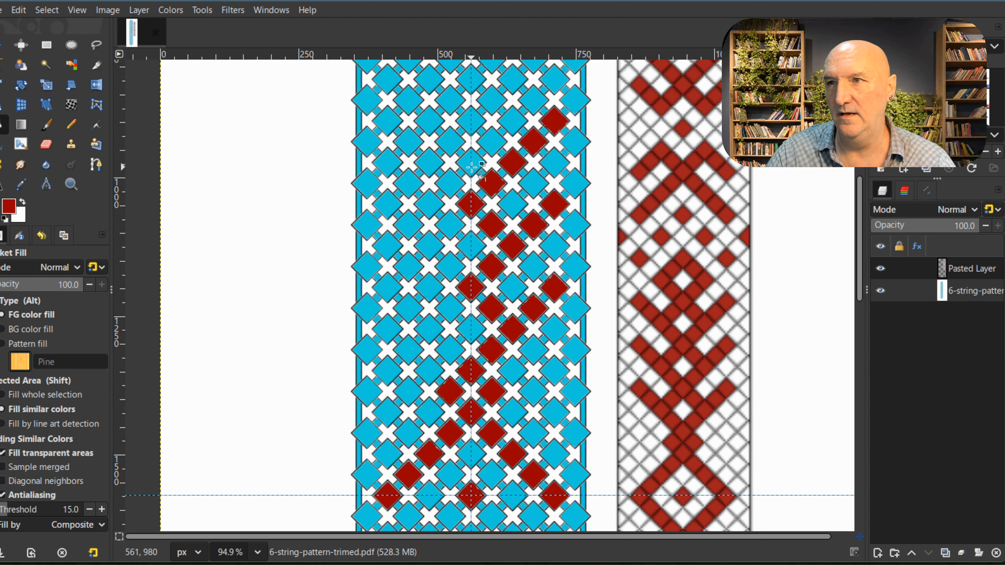
Step: Fill two diamonds red to link the third arm to the vertical guide, and four more above to form a half-diamond returning to the guide
left_click(494, 143)
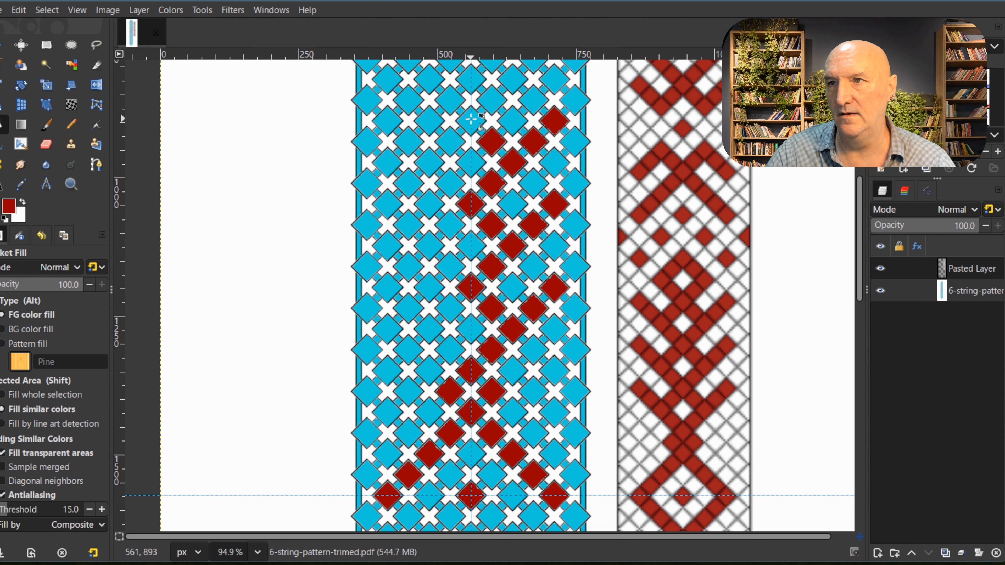
left_click(471, 119)
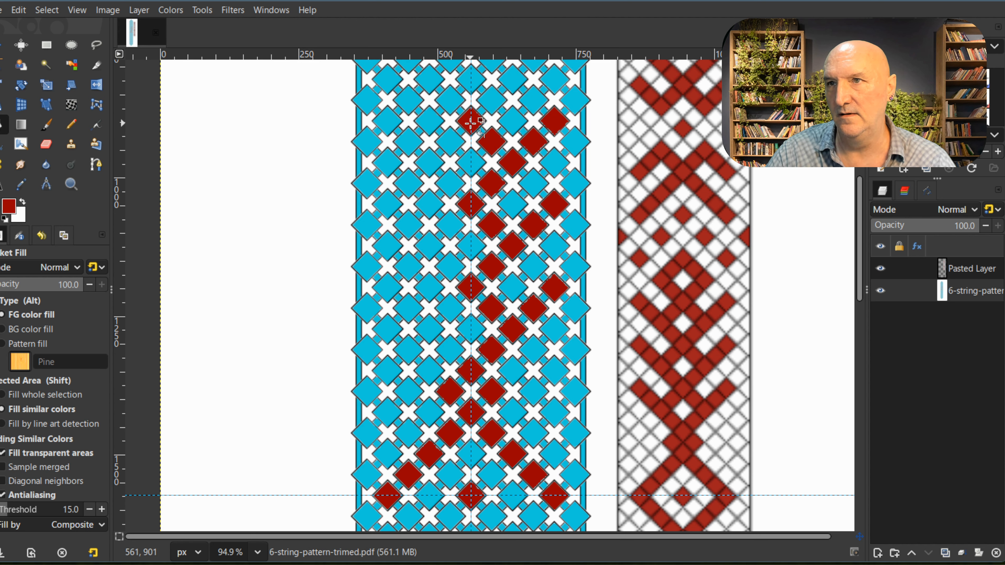
scroll(472, 134, "up", 3)
left_click(491, 204)
left_click(511, 180)
left_click(491, 159)
left_click(471, 137)
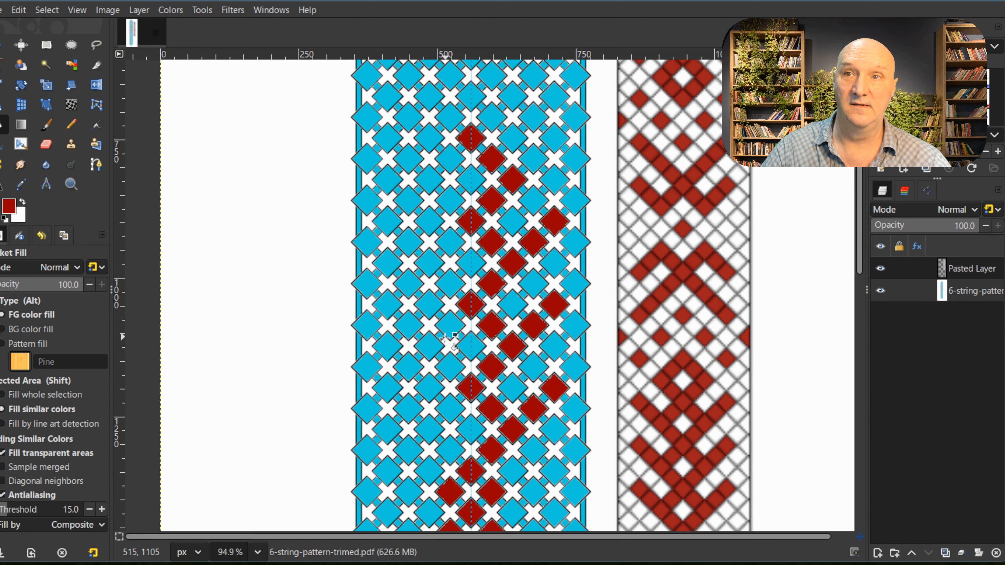
Step: Fill three separated diamonds red above the half-diamond, on a diagonal descending to the right from the vertical guide
scroll(445, 336, "down", 3)
scroll(444, 301, "up", 4)
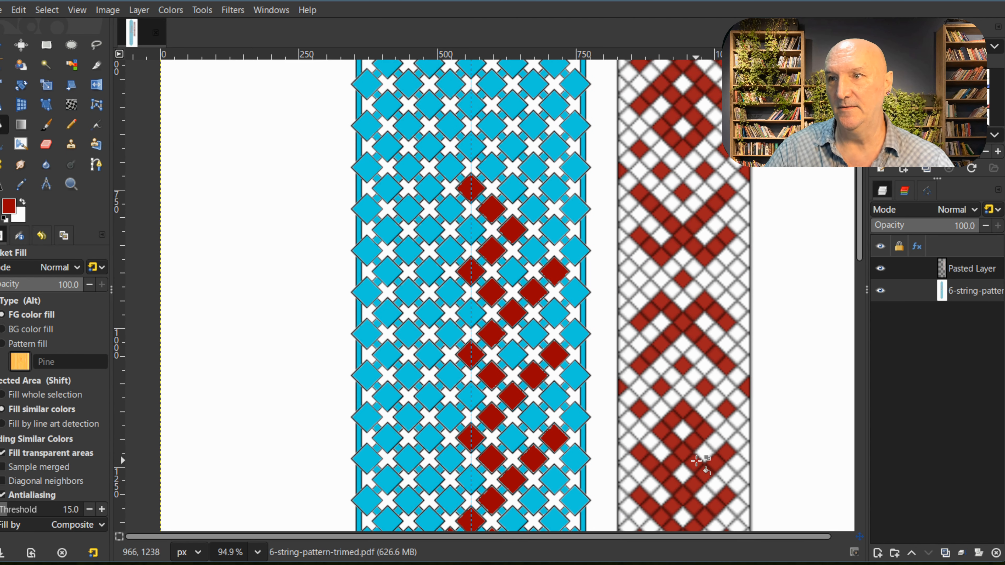
scroll(695, 435, "down", 3)
scroll(695, 345, "up", 2)
scroll(695, 347, "up", 1)
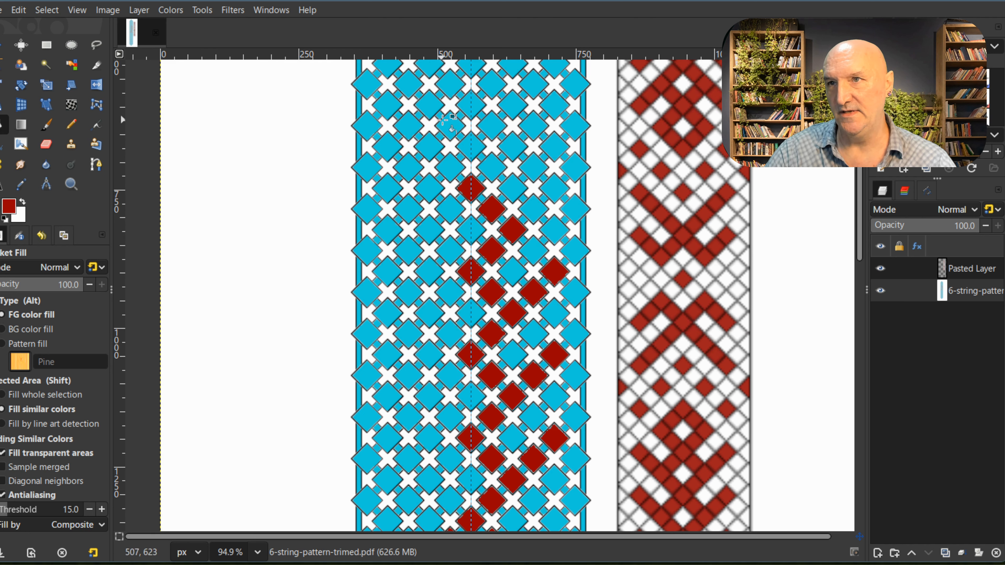
left_click(475, 112)
left_click(514, 147)
left_click(555, 189)
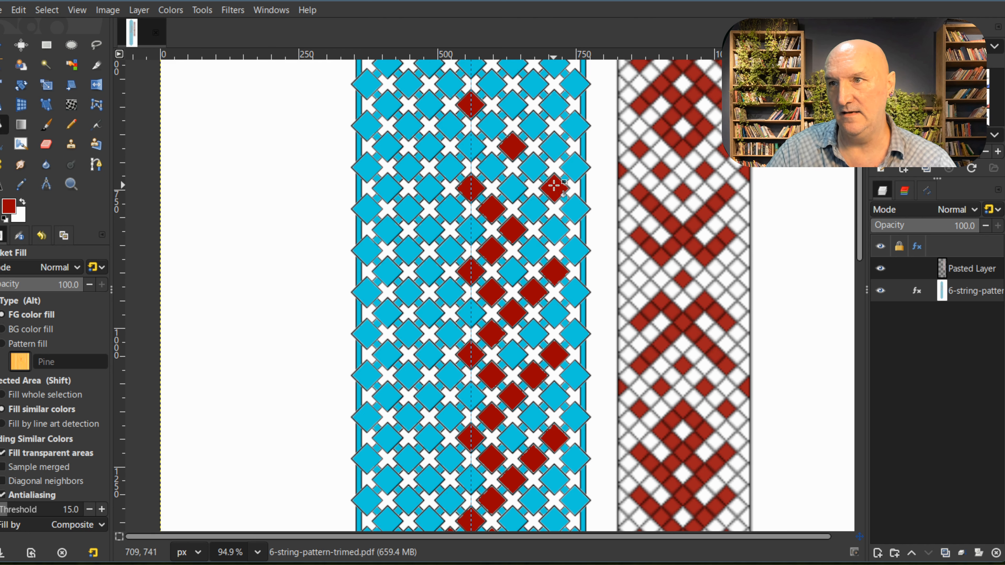
Step: Fill five adjacent diamonds red in a diagonal rising left to the vertical guide, above the three separated diamonds
scroll(495, 405, "up", 3)
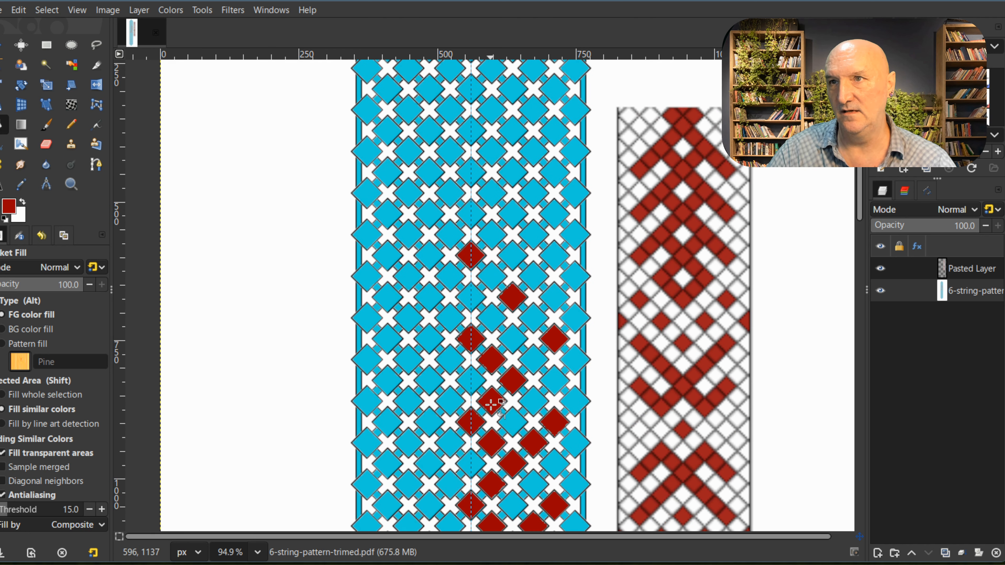
scroll(490, 405, "down", 2)
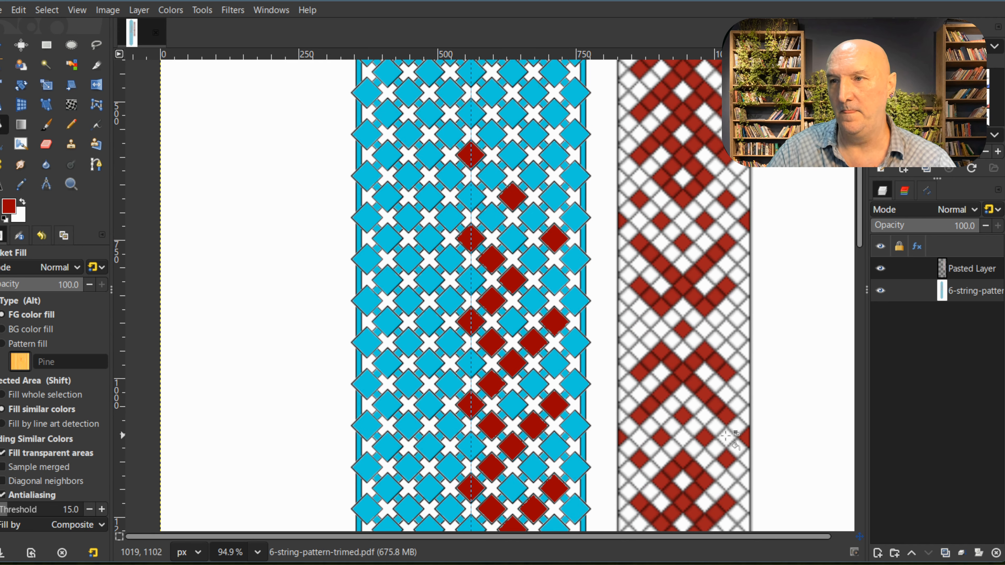
left_click(553, 156)
left_click(533, 133)
left_click(512, 112)
left_click(491, 92)
left_click(475, 72)
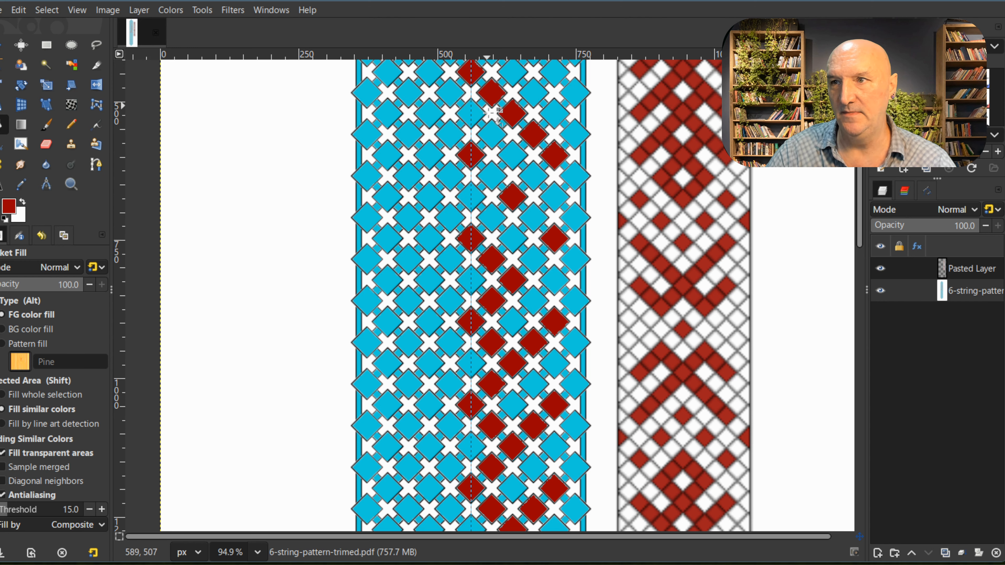
Step: Fill four diamonds red as a peak above the five-diamond diagonal, and fill the guide diamond two rows above that peak's apex
scroll(485, 99, "up", 5)
left_click(494, 144)
left_click(511, 134)
left_click(544, 154)
left_click(551, 173)
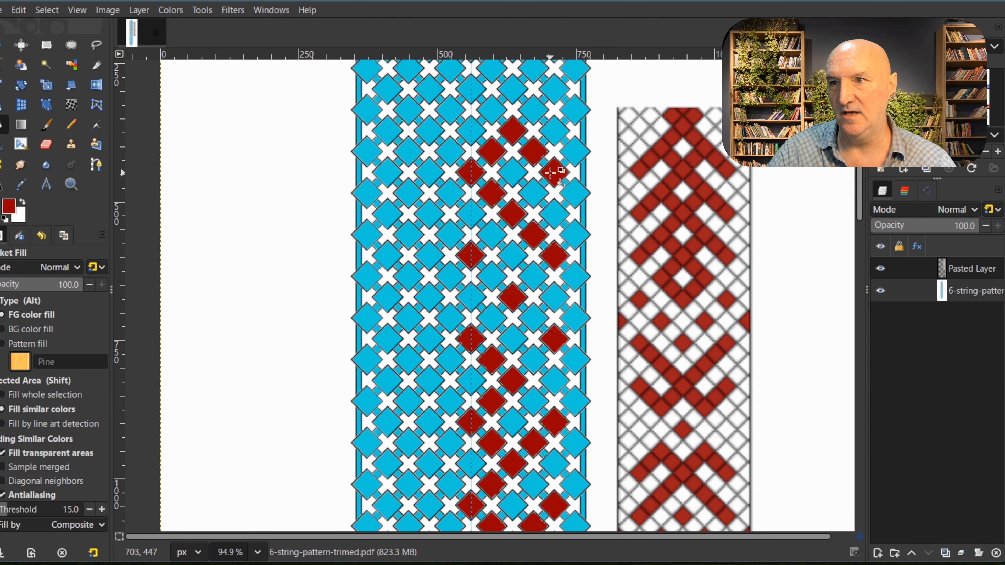
scroll(551, 173, "up", 5)
left_click(472, 187)
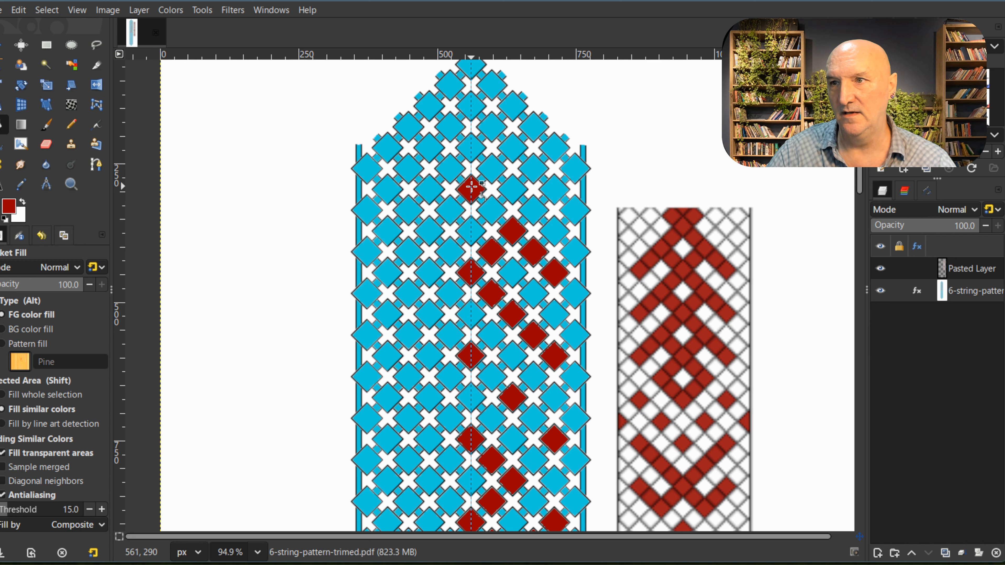
Step: Move the pasted reference strip upward alongside the template to compare its upper section with the filled diamonds
scroll(516, 240, "down", 6)
scroll(516, 239, "up", 8)
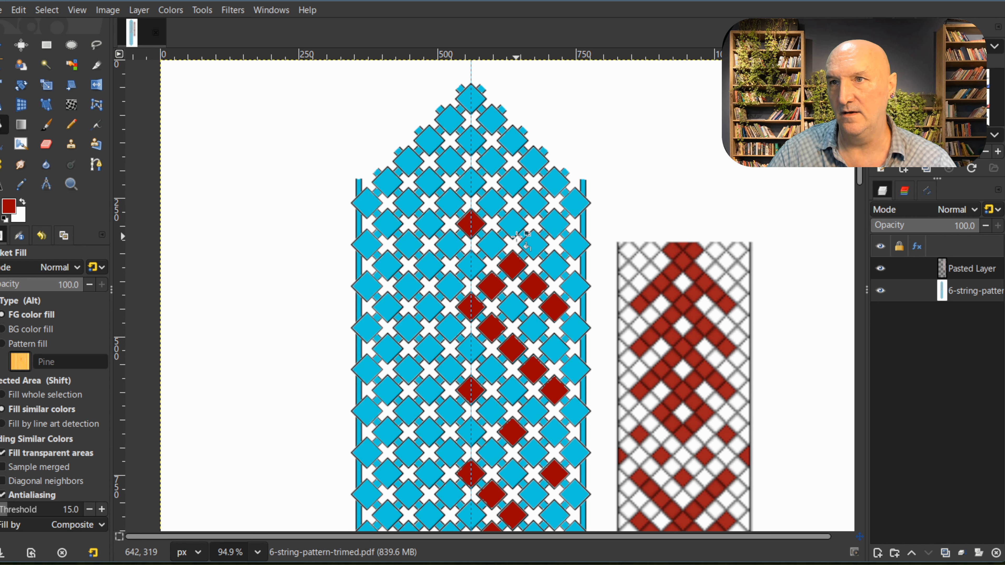
scroll(516, 238, "down", 5)
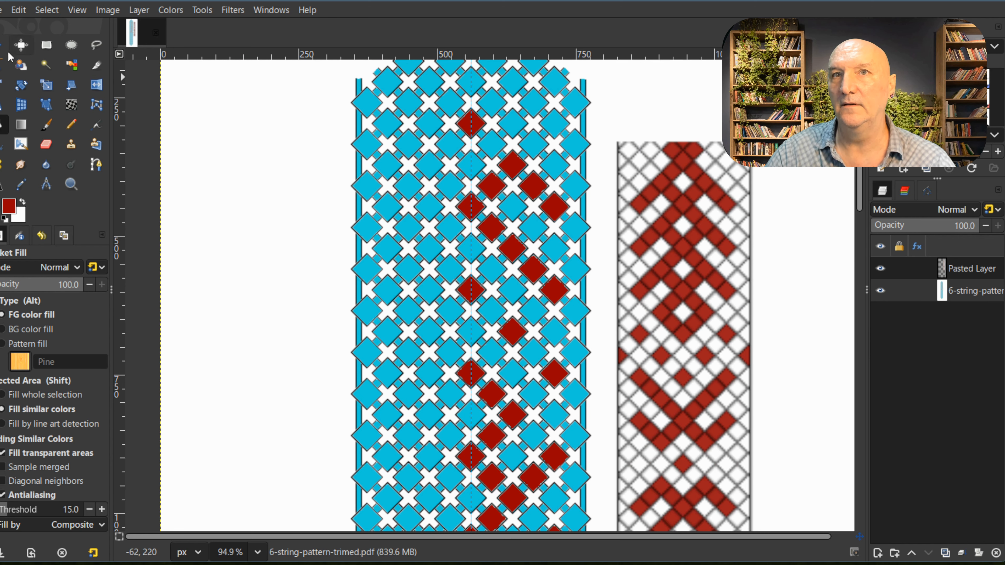
left_click(21, 45)
left_click_drag(672, 349, 677, 217)
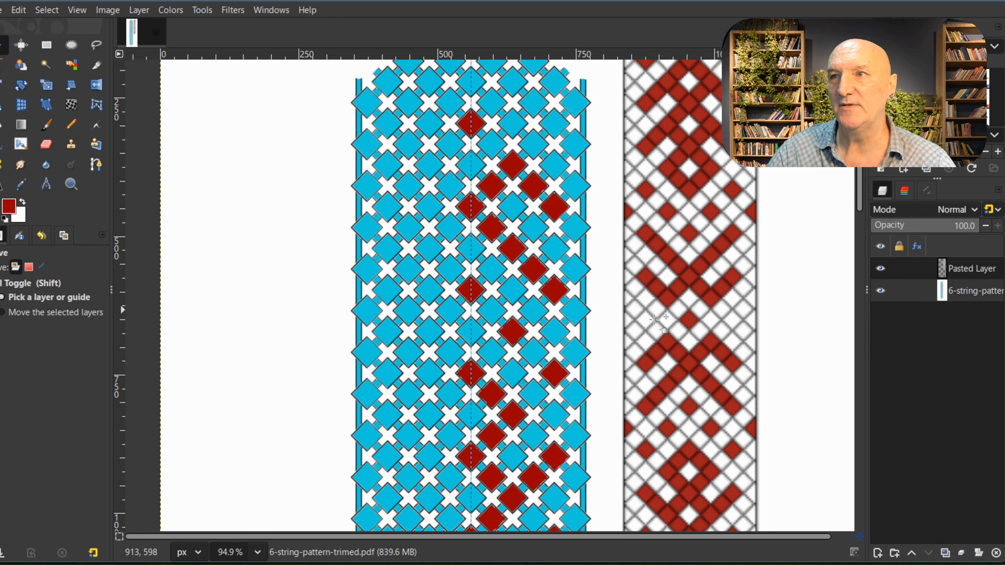
Step: Try filling five diamonds red in the template's pointed tip, on the vertical guide and to its right
scroll(604, 359, "up", 5)
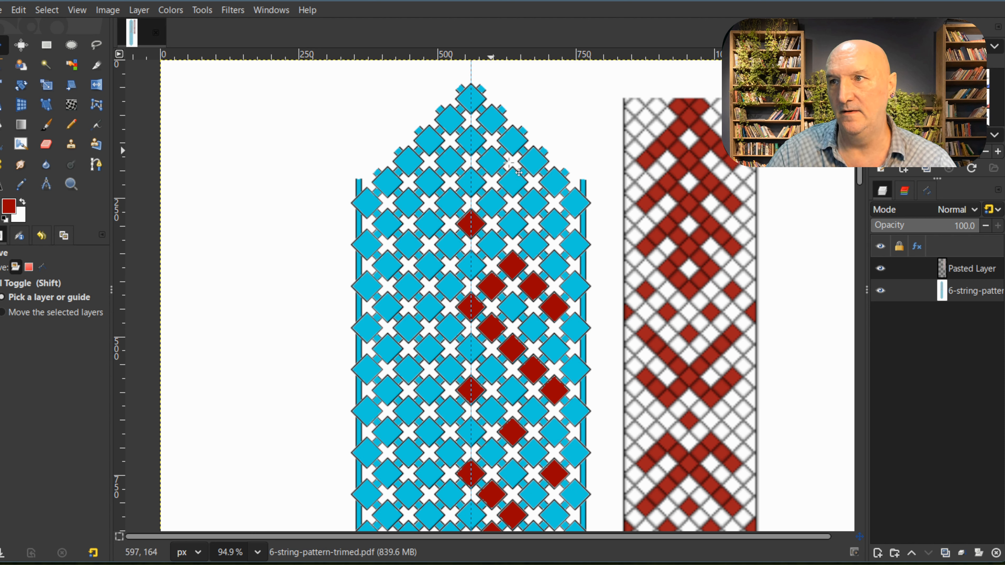
left_click(4, 126)
left_click(466, 140)
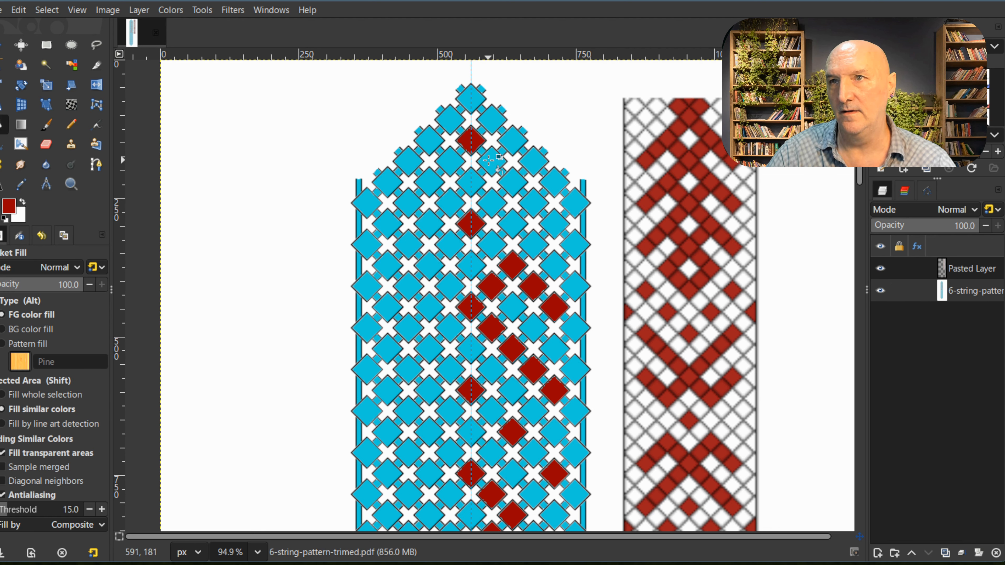
left_click(488, 159)
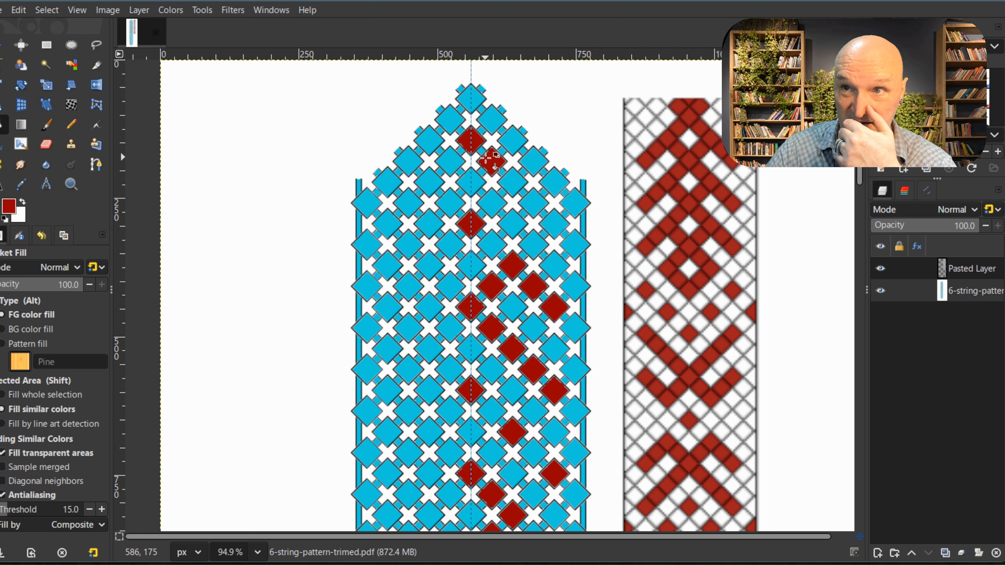
left_click(511, 184)
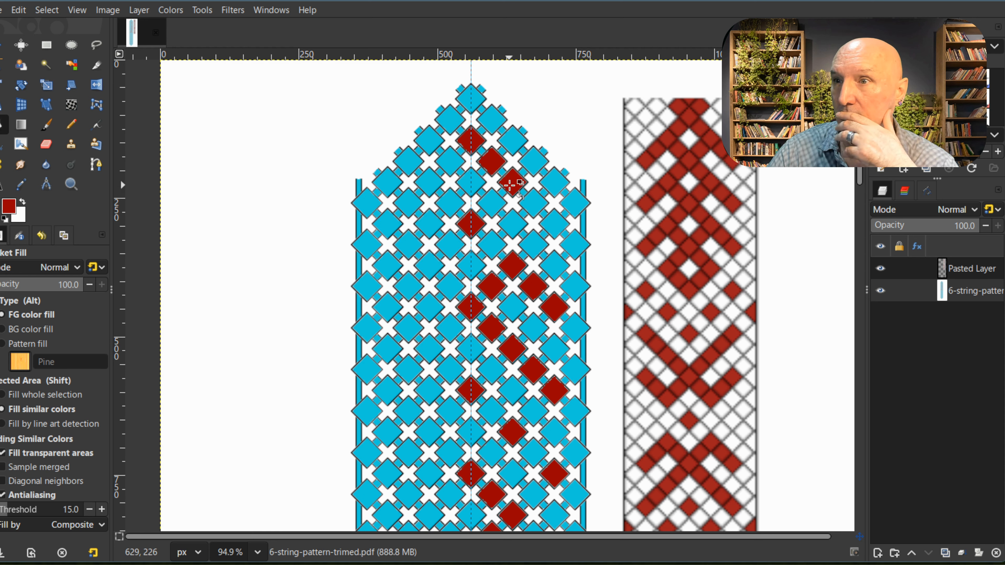
left_click(530, 162)
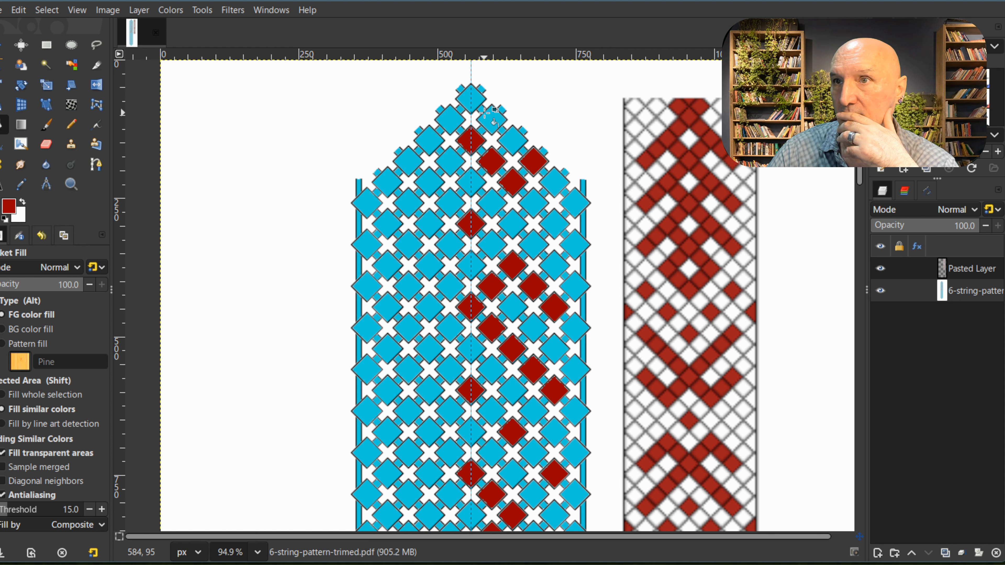
left_click(490, 120)
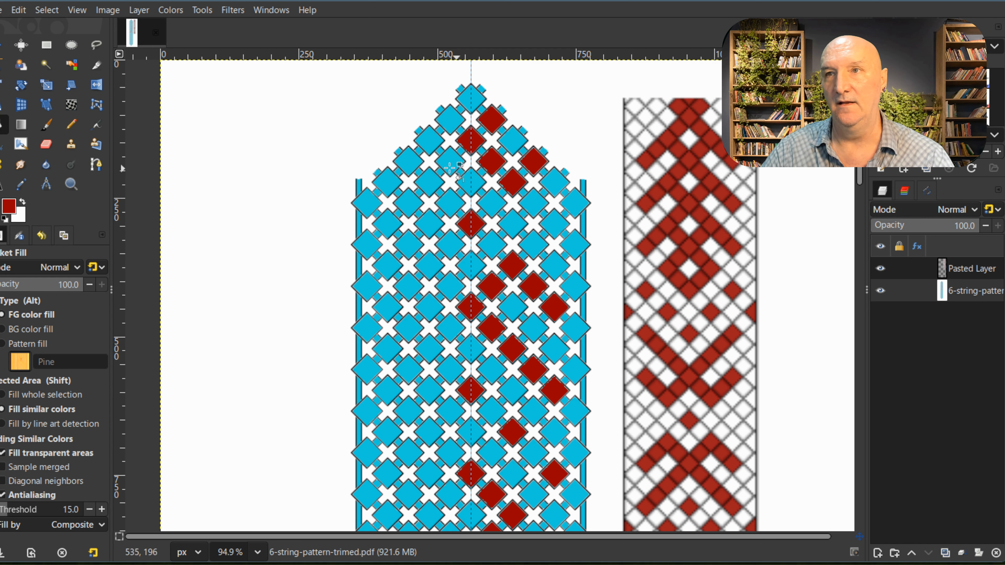
Step: Try filling the four mirrored diamonds red to the left of the vertical guide in the pointed tip
left_click(450, 120)
left_click(451, 156)
left_click(429, 181)
left_click(408, 161)
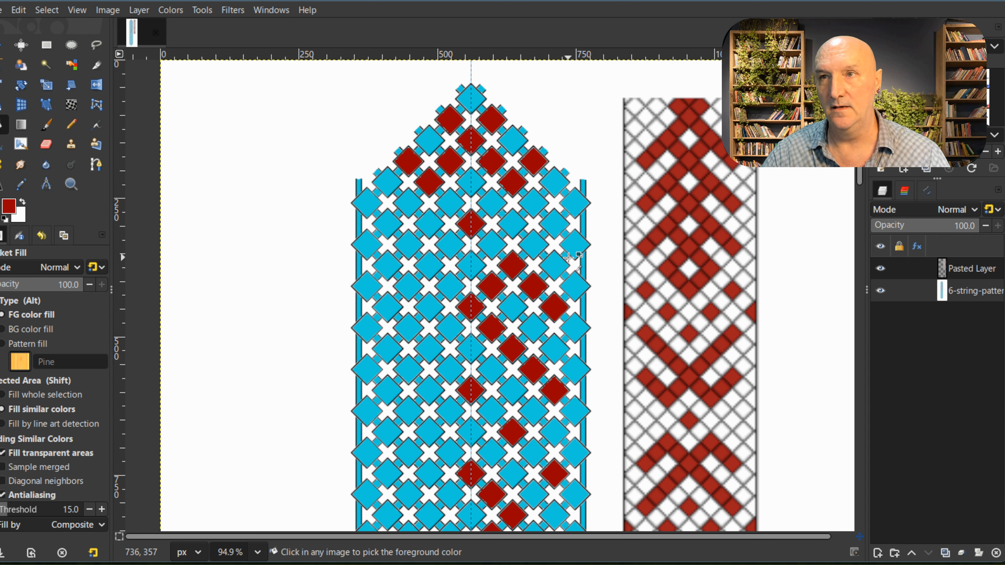
Step: Undo all the red fills made in the template's pointed tip
key("ctrl+z")
key("ctrl+z")
key("ctrl+z")
key("ctrl+z")
key("ctrl+z")
key("ctrl+z")
key("ctrl+z")
key("ctrl+z")
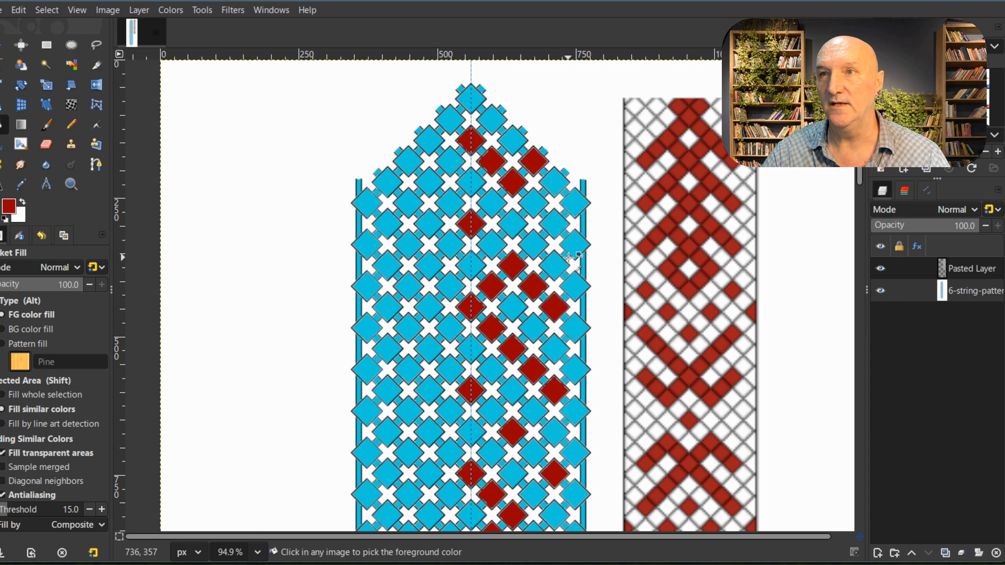
key("ctrl+z")
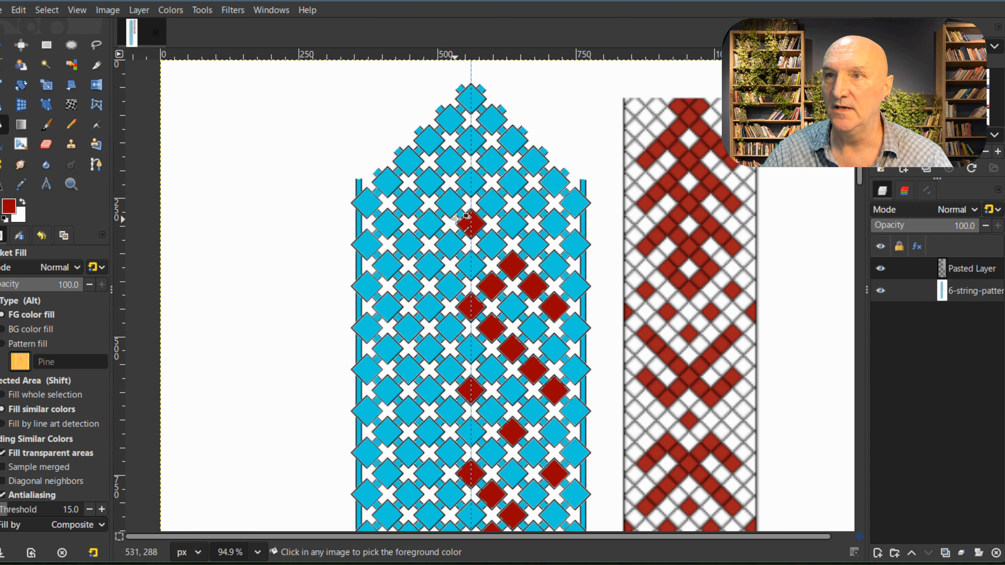
Step: Fill eight small connector squares red, descending left from the tip's right slope to the topmost red guide diamond, then right to the peak's outer arm
scroll(456, 219, "up", 2)
left_click(573, 129)
left_click(545, 157)
left_click(518, 184)
left_click(490, 212)
left_click(490, 240)
left_click(518, 268)
left_click(545, 294)
left_click(573, 323)
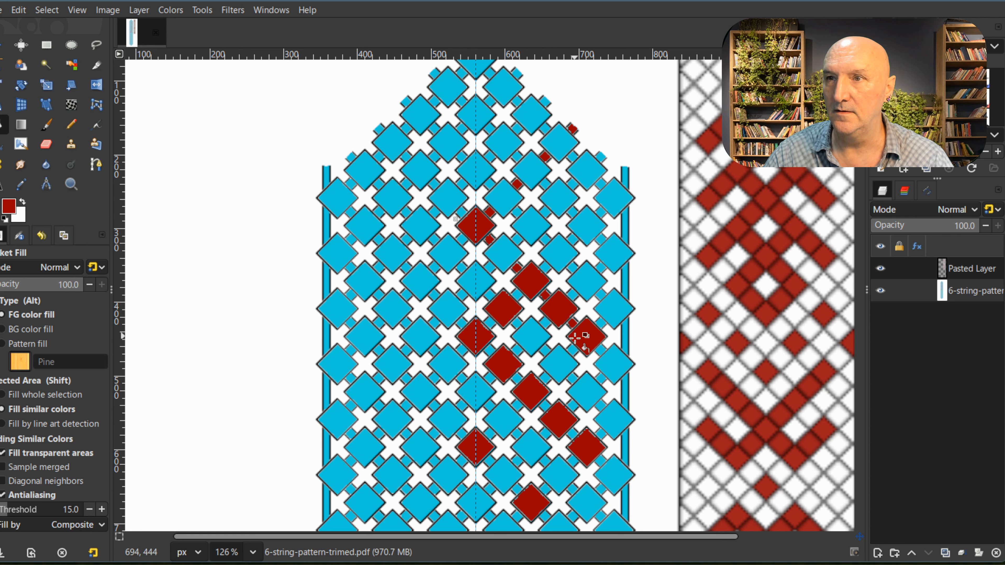
Step: Fill five small connector squares red from the peak's outer end diagonally down left to the next red guide diamond, including the one beneath it
left_click(573, 349)
left_click(547, 378)
left_click(517, 404)
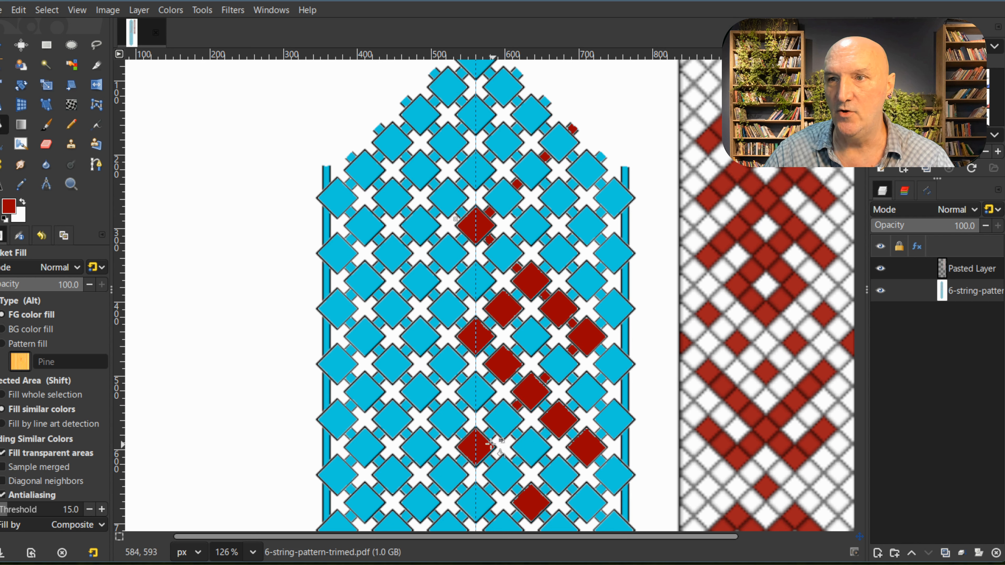
left_click(490, 434)
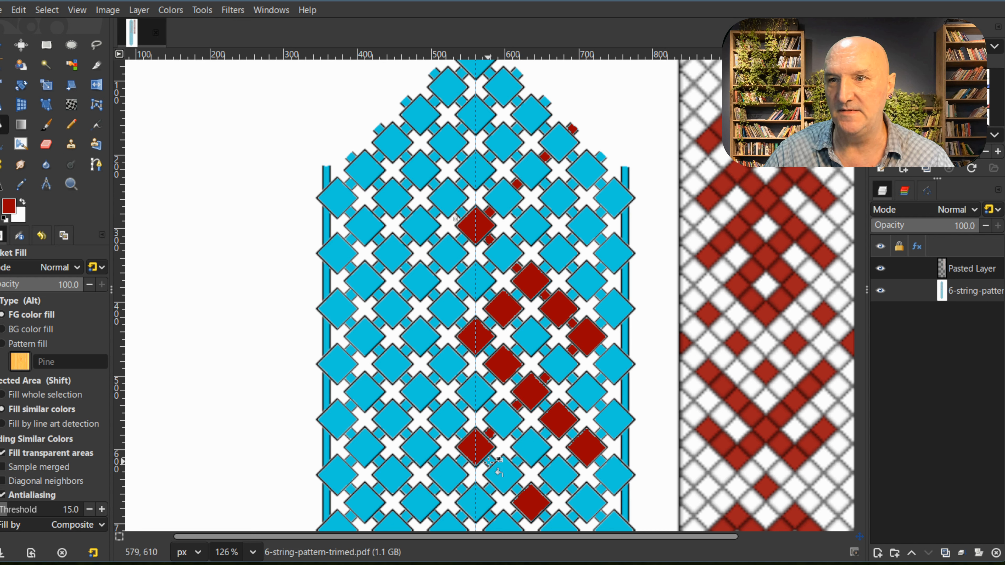
left_click(489, 461)
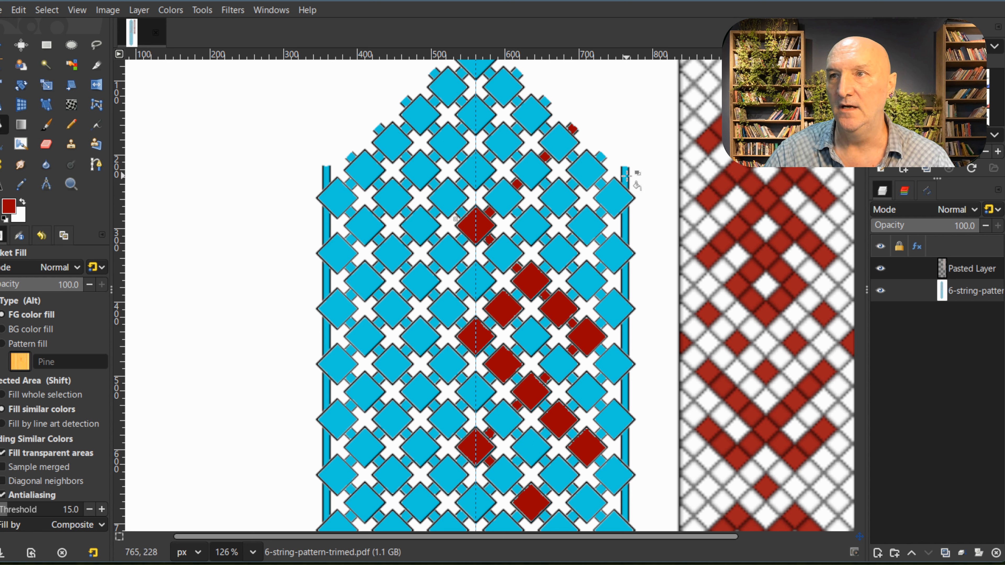
Step: Fill the right edge strip's top segment red, plus the small connector squares running down left to the guide and back along the five-diamond diagonal
left_click(601, 214)
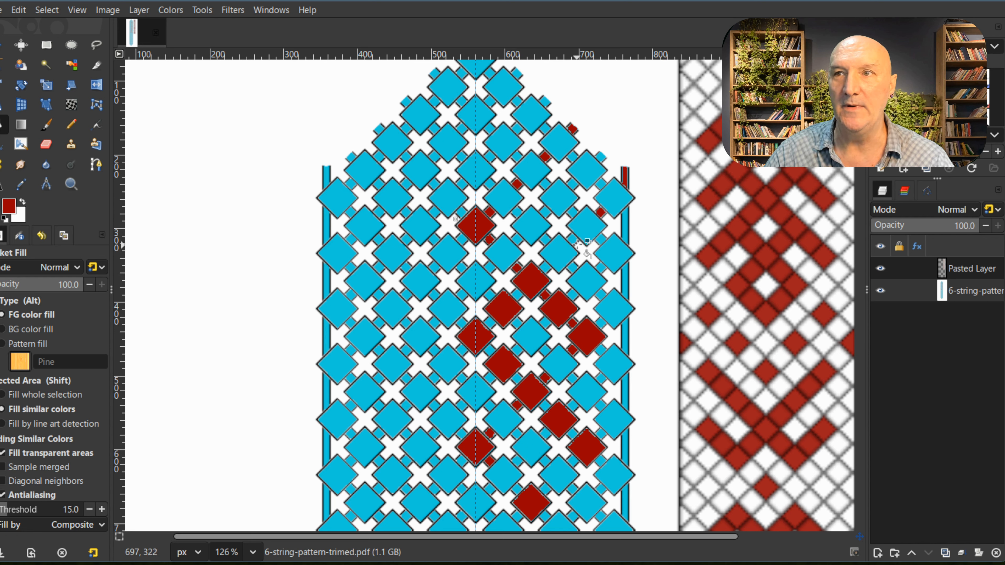
left_click(546, 269)
left_click(516, 295)
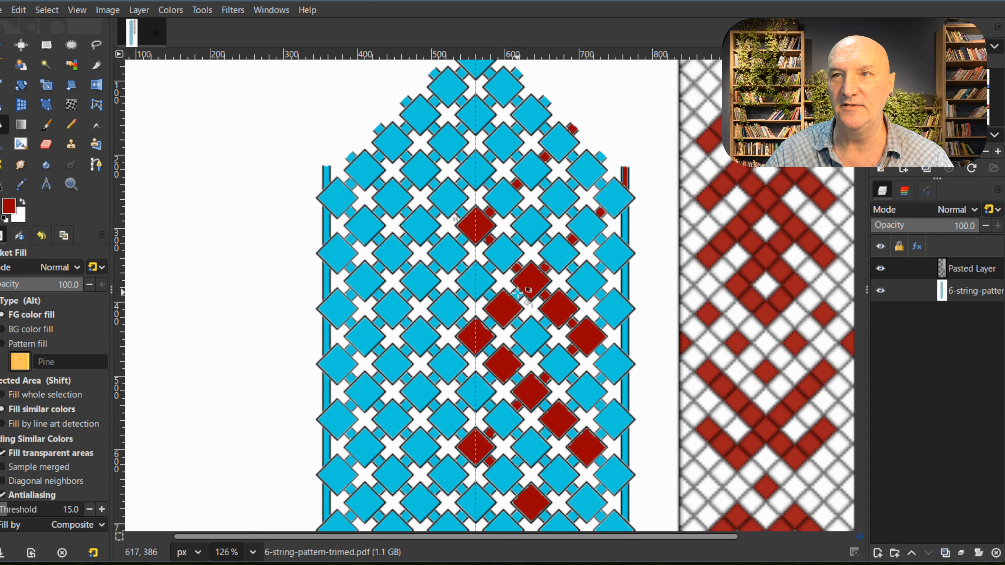
left_click(490, 323)
left_click(491, 350)
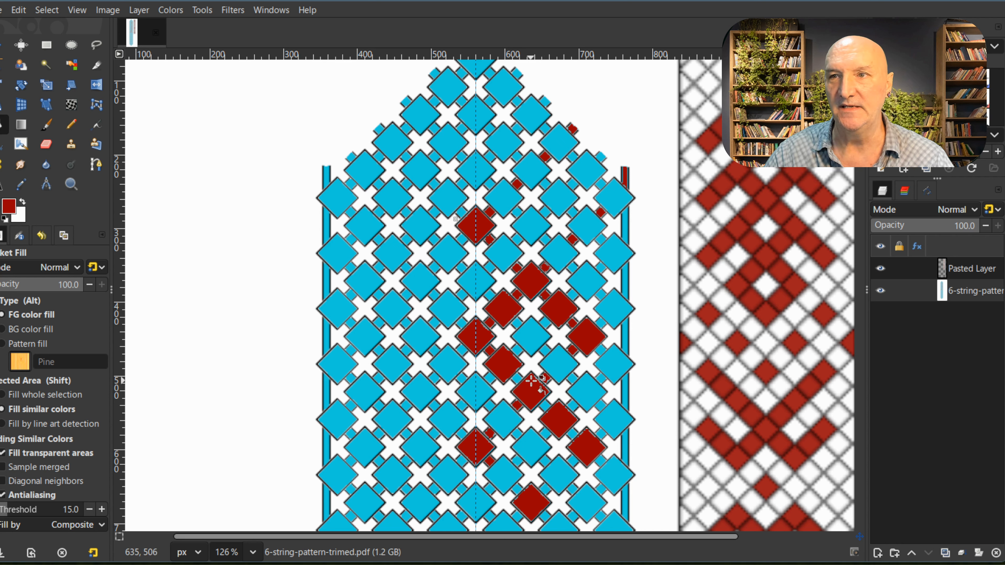
left_click(516, 377)
left_click(547, 405)
Step: Fill the small connector squares red around the isolated red diamond below the five-diamond diagonal, down to the guide and at the next outer diamond
scroll(574, 434, "down", 5)
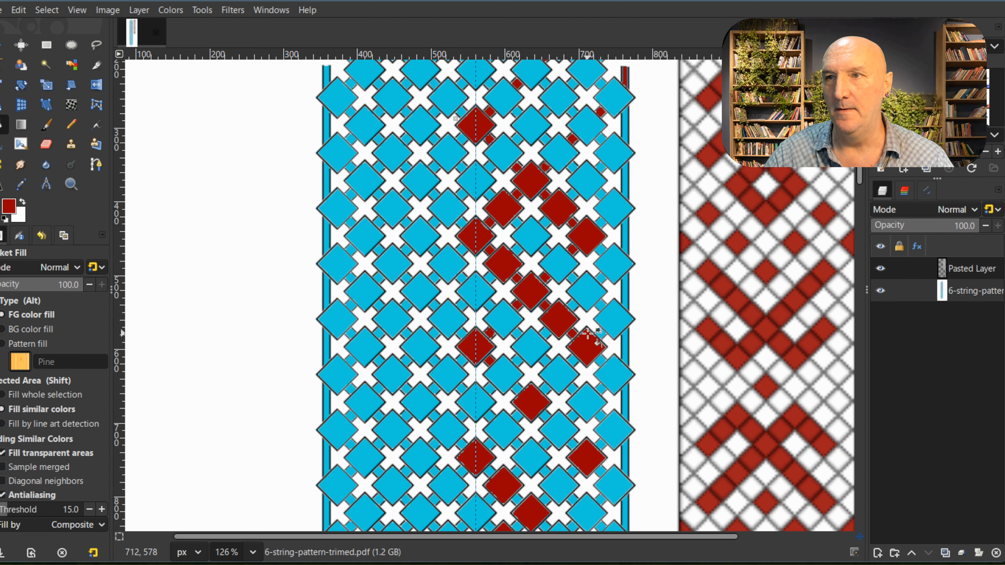
left_click(573, 361)
left_click(547, 390)
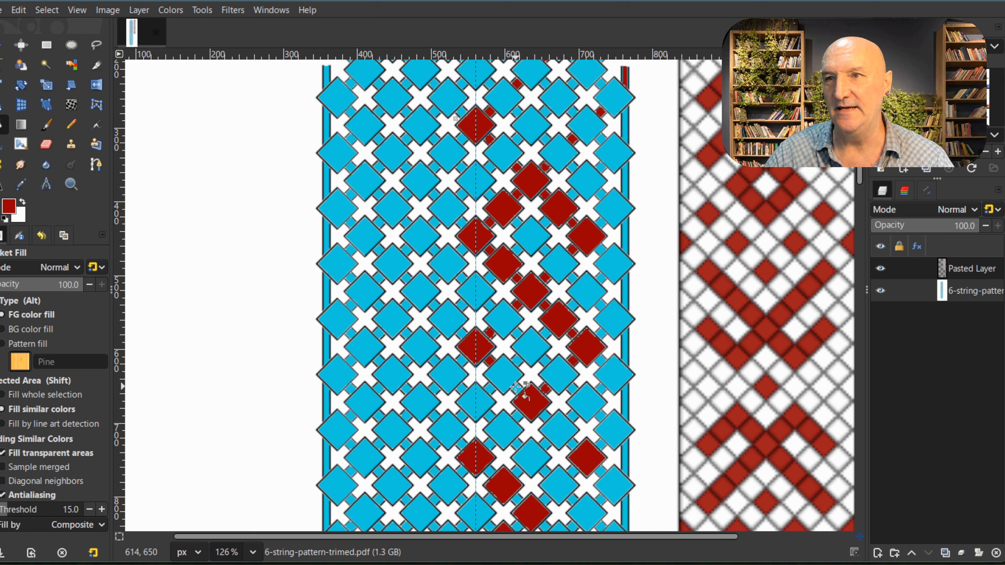
left_click(546, 416)
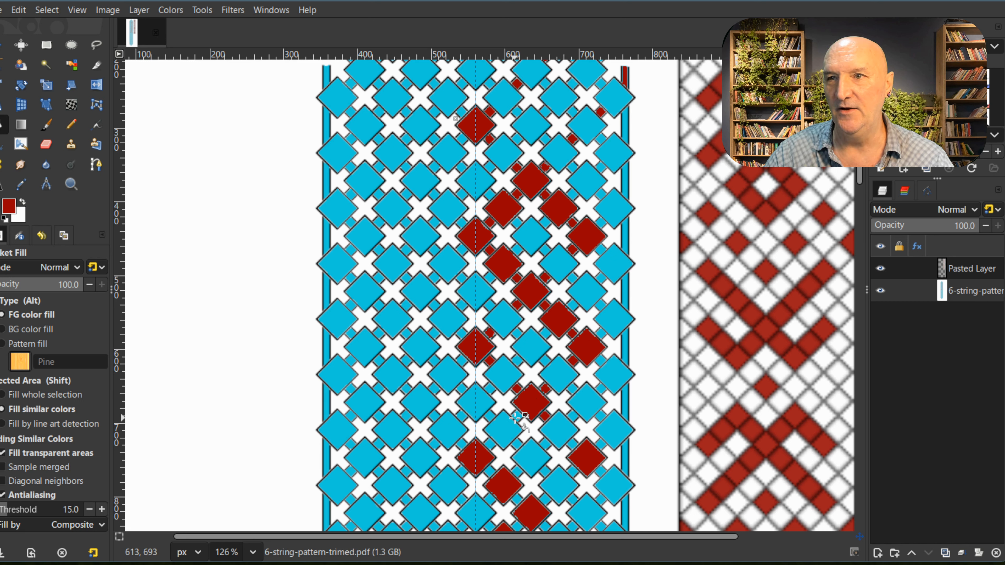
left_click(491, 444)
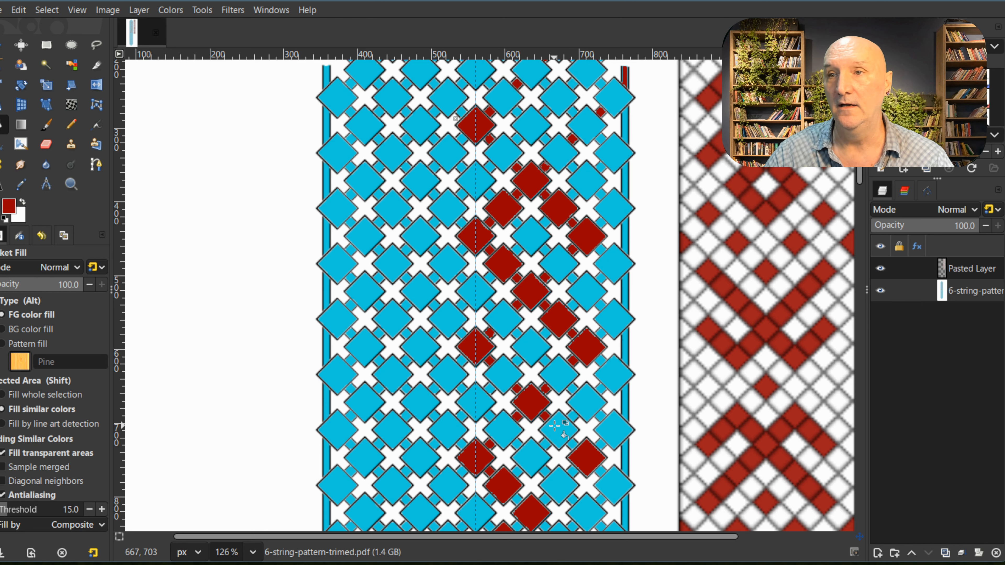
scroll(558, 424, "down", 2)
left_click(573, 395)
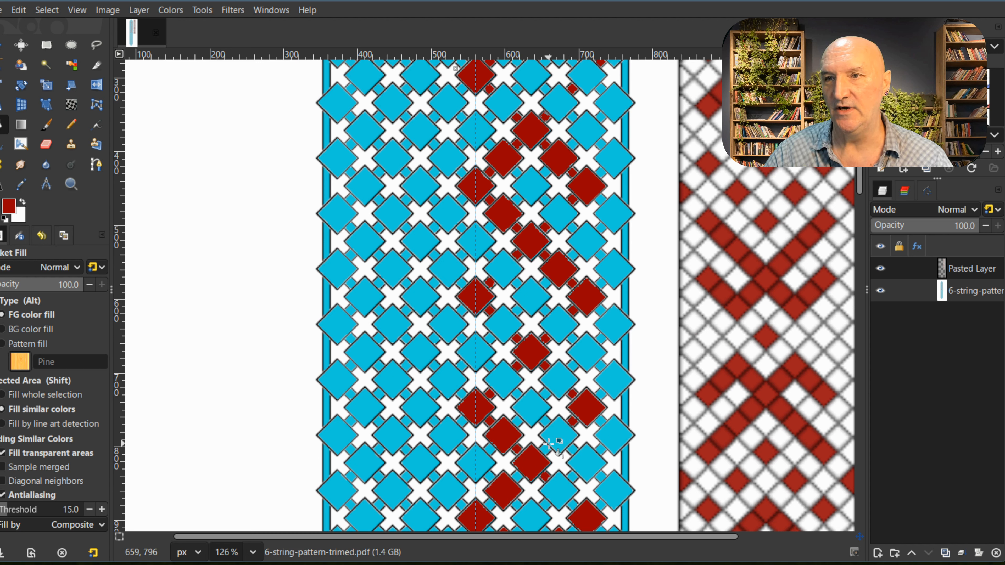
Step: Fill the small connector squares red along the zigzag below the isolated diamond and around the first red V-shaped chevron right of the guide
scroll(546, 450, "down", 3)
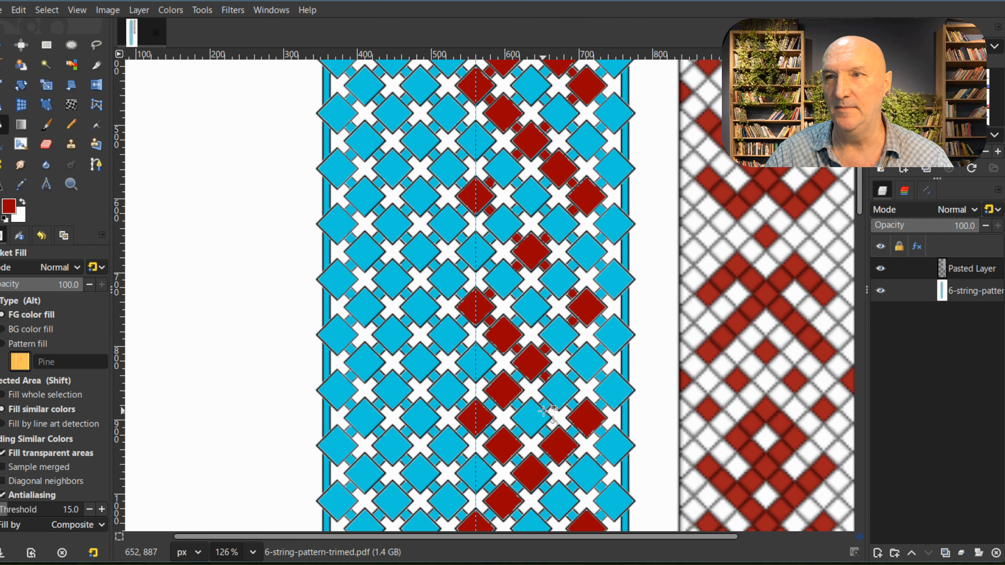
left_click(519, 377)
left_click(489, 406)
left_click(516, 460)
left_click(573, 405)
left_click(572, 433)
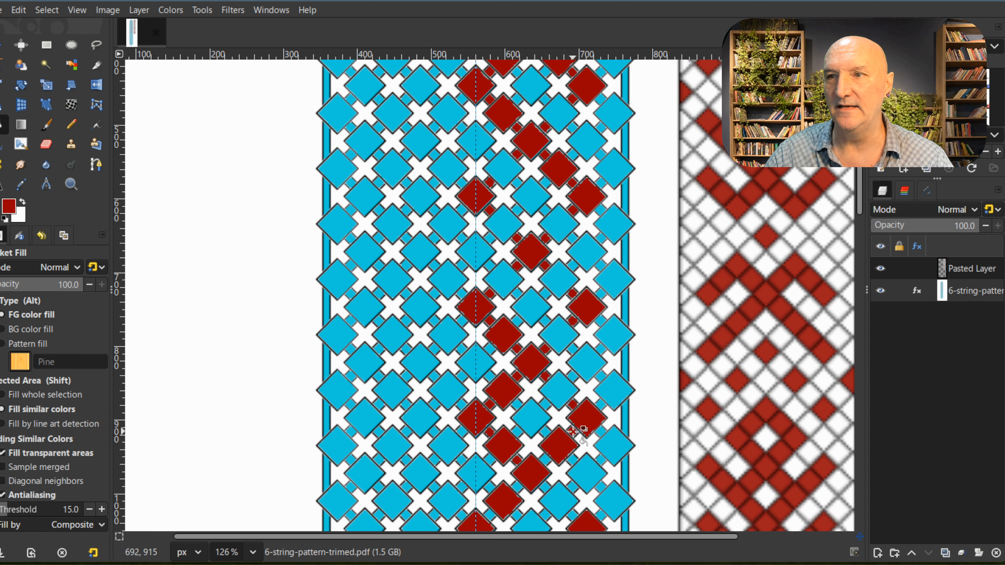
left_click(545, 460)
Step: Fill the small connector squares red around the second V-shaped chevron, at its outer diamond, its guide diamond and its lowest diamond
scroll(546, 436, "down", 5)
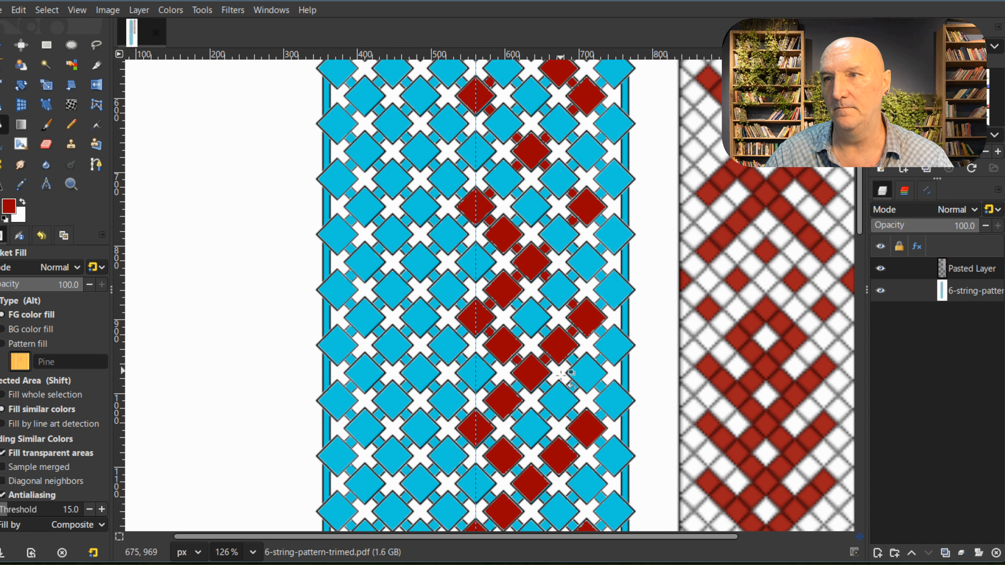
left_click(573, 415)
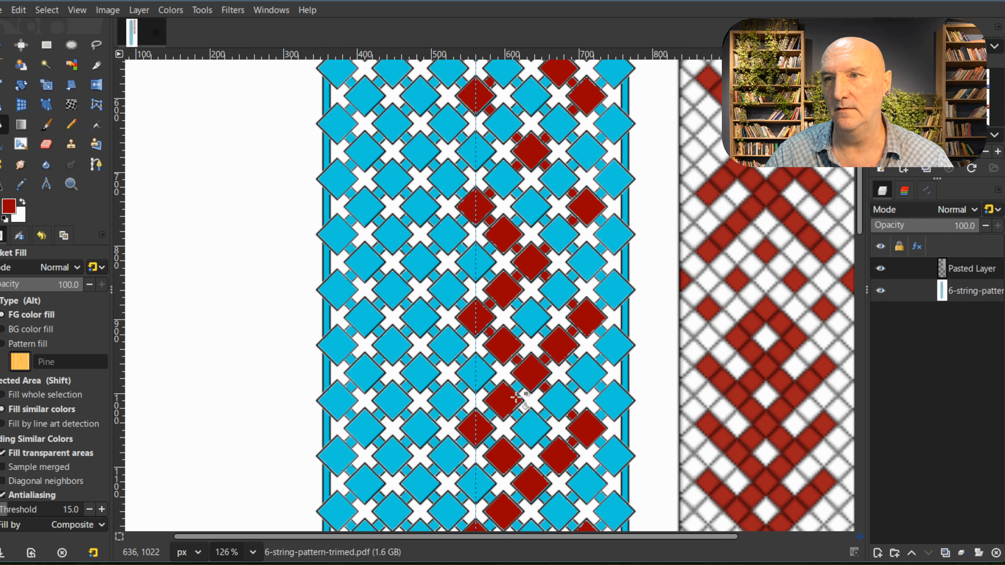
left_click(489, 415)
left_click(490, 443)
scroll(517, 469, "down", 5)
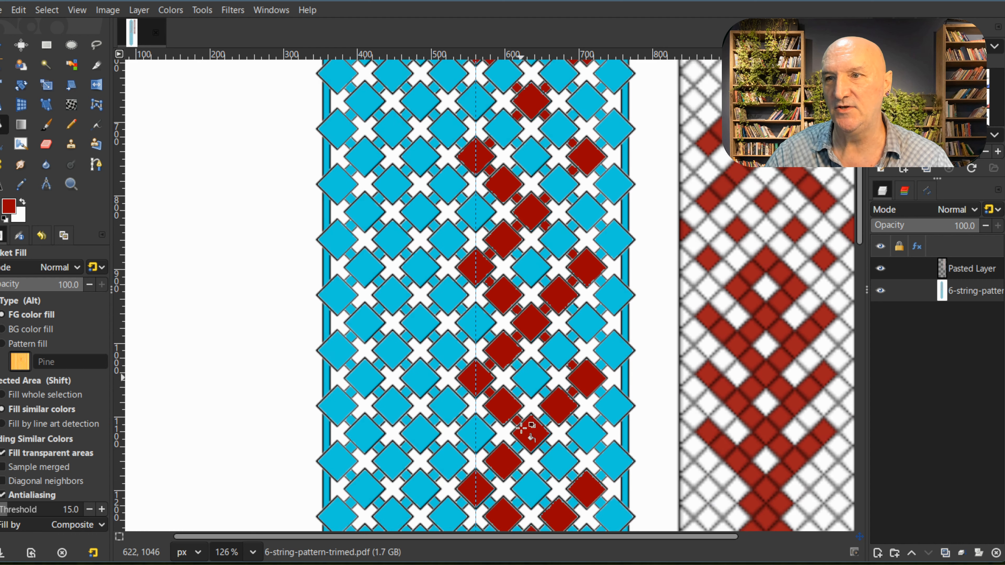
left_click(545, 319)
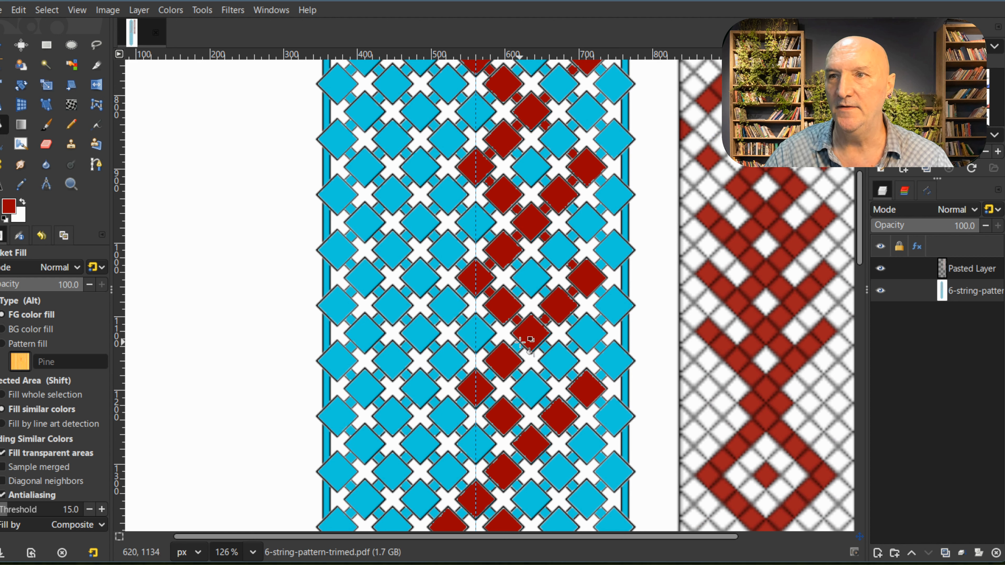
left_click(517, 347)
left_click(546, 347)
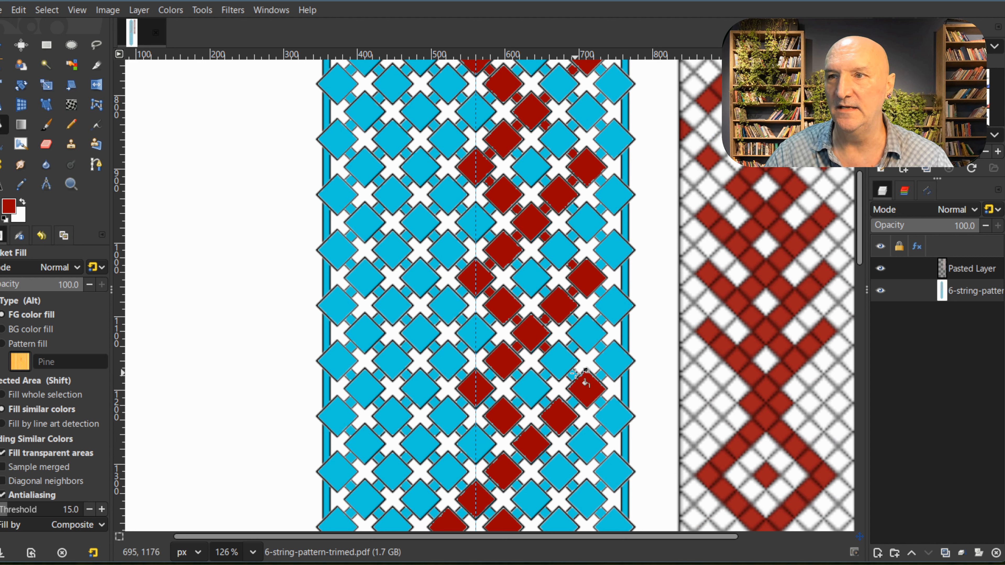
Step: Fill the small connector squares red around the third V-shaped chevron and its tail running down left to the vertical guide
left_click(574, 374)
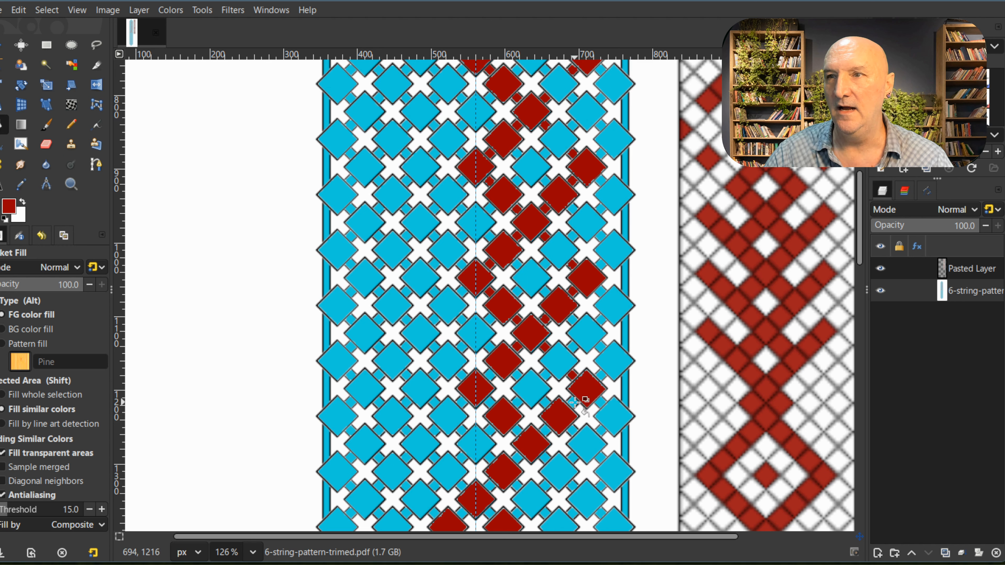
left_click(545, 431)
left_click(491, 376)
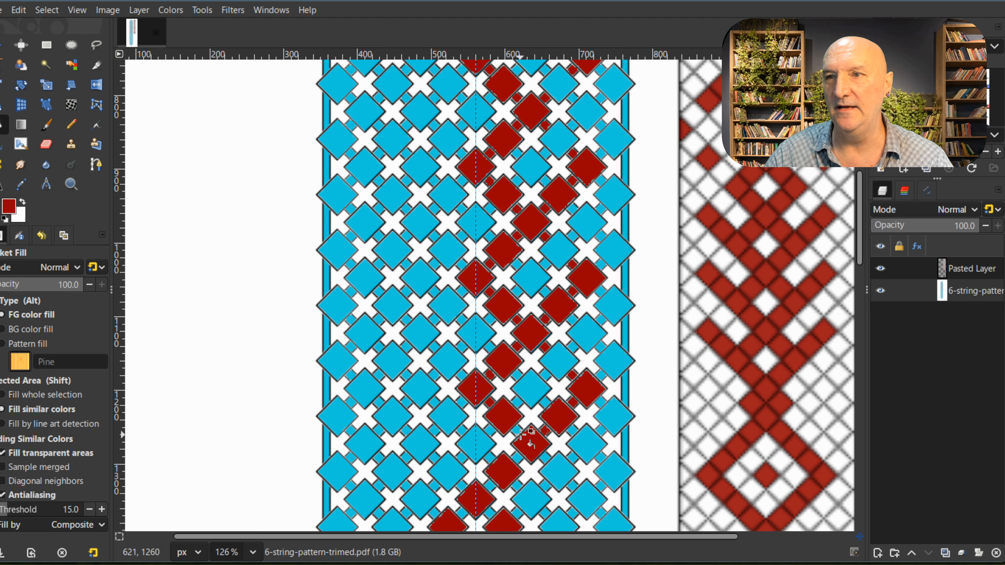
scroll(518, 460, "down", 5)
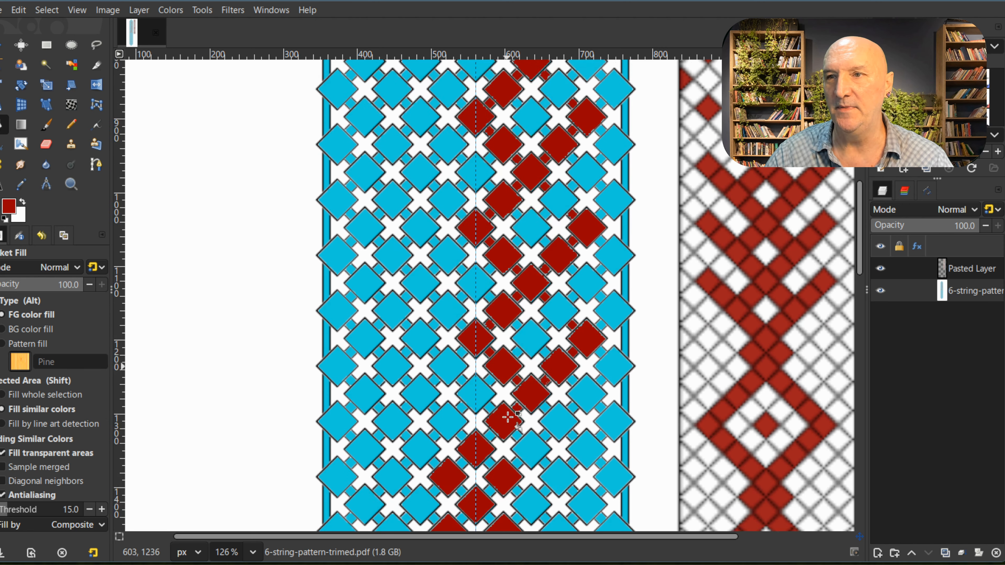
left_click(491, 333)
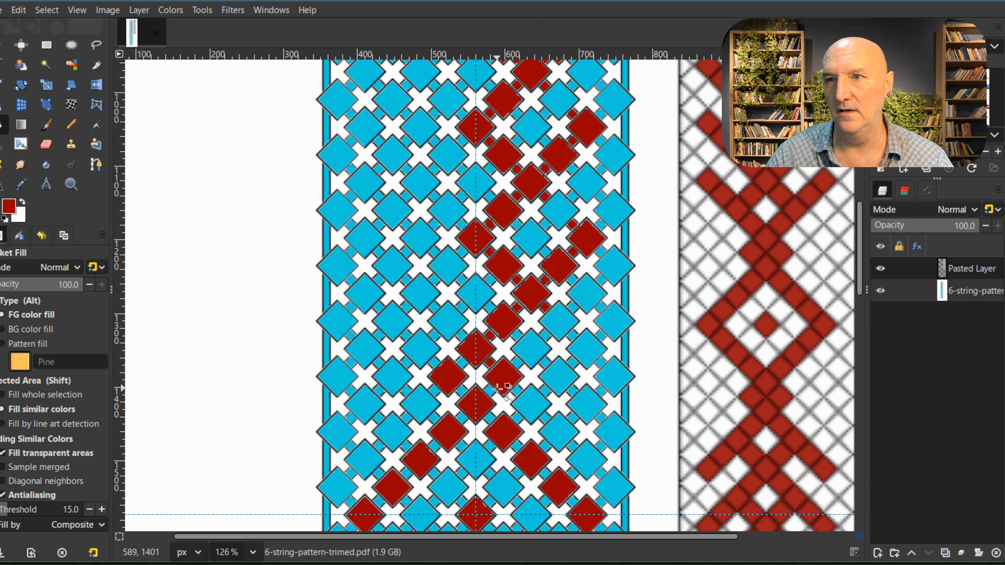
Step: Fill seven small connector squares red, running out toward the right edge below the third chevron and back diagonally down left to the guides' crossing
left_click(573, 336)
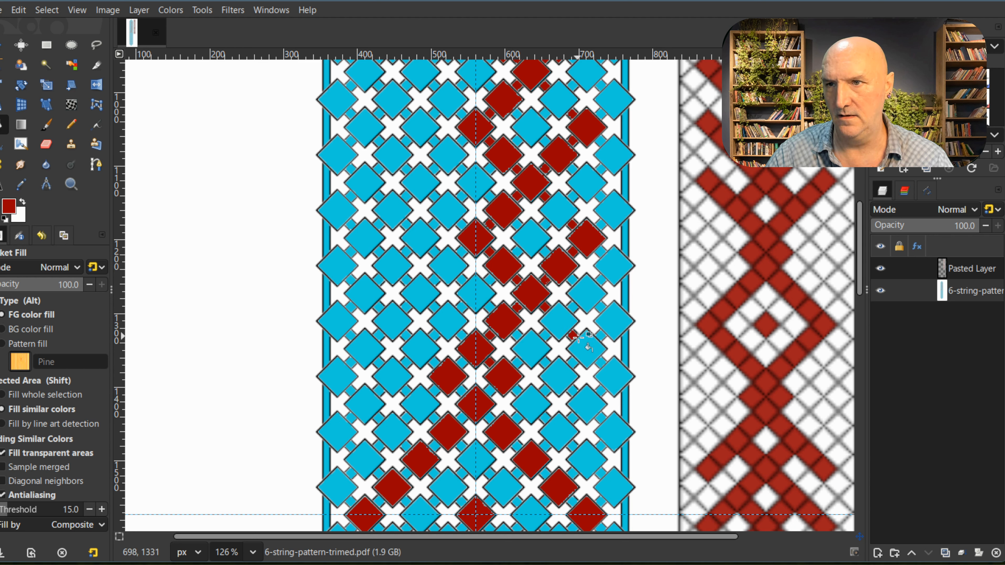
left_click(602, 362)
left_click(601, 391)
left_click(573, 418)
left_click(545, 447)
left_click(517, 474)
left_click(490, 501)
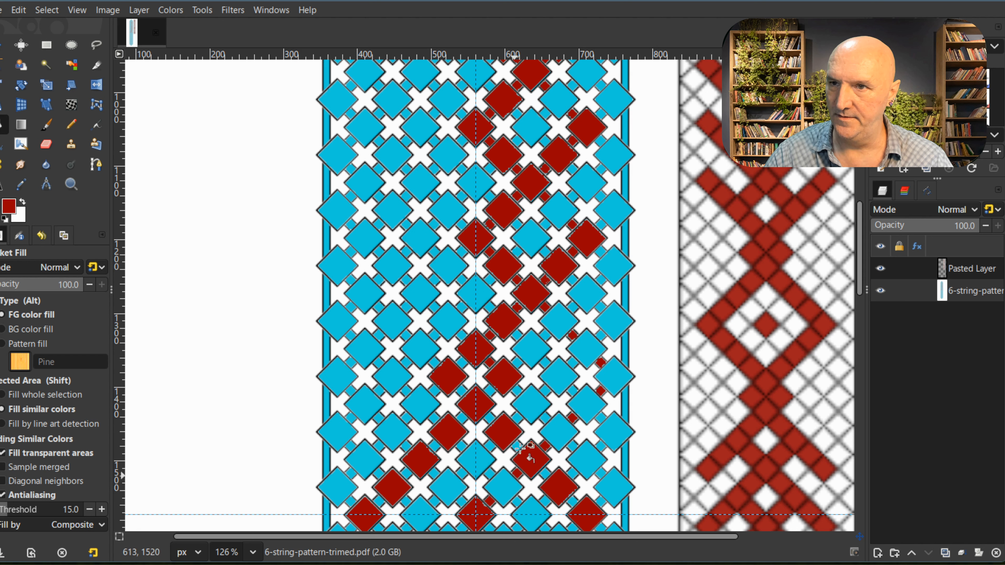
Step: Fill three small connector squares red beside the lowest diamond diagonal that runs down right from the vertical guide
left_click(489, 418)
left_click(517, 446)
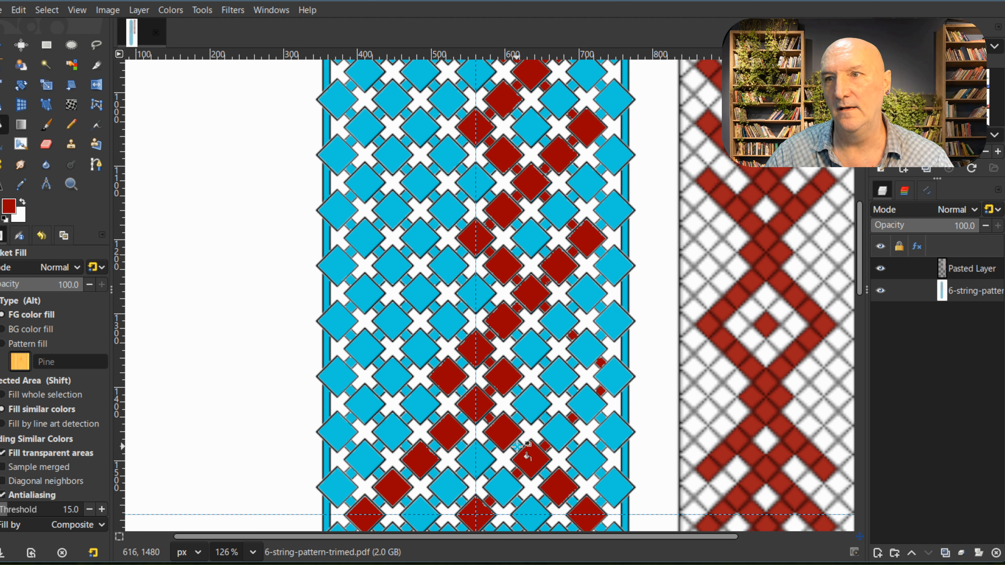
left_click(544, 473)
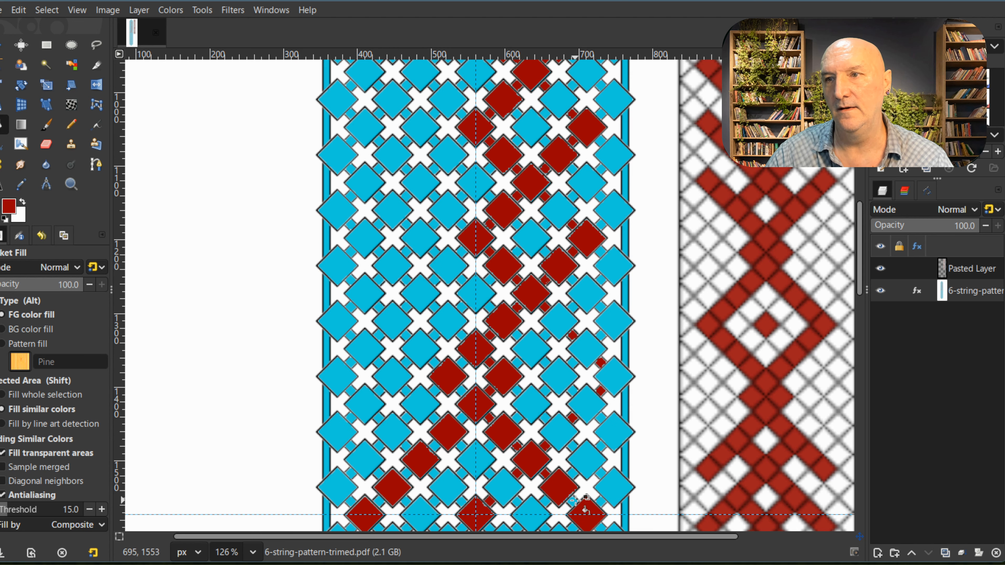
Step: Compare the filled right half of the template with the reference strip from the pointed tip to the horizontal guide
scroll(544, 368, "down", 3)
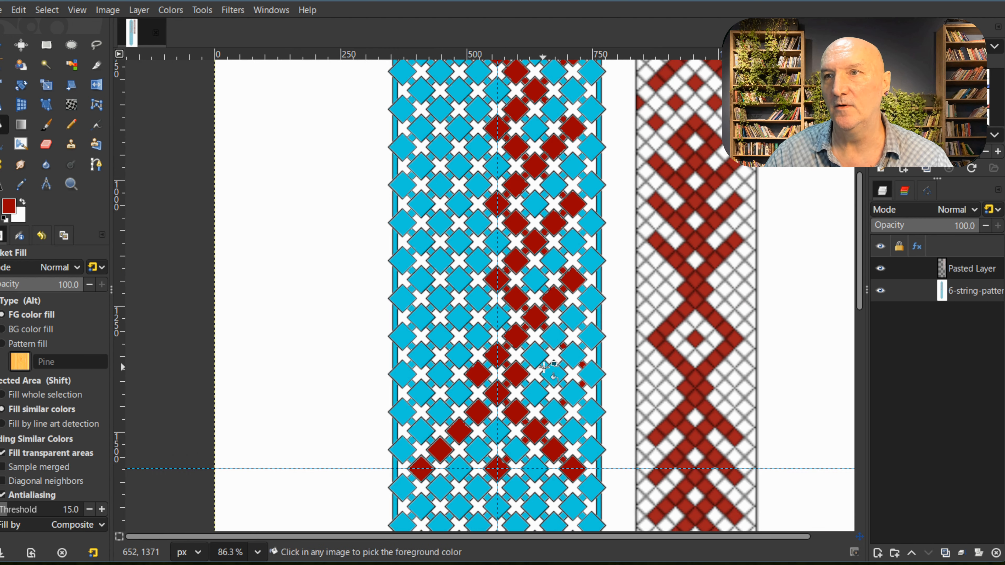
scroll(544, 367, "up", 5)
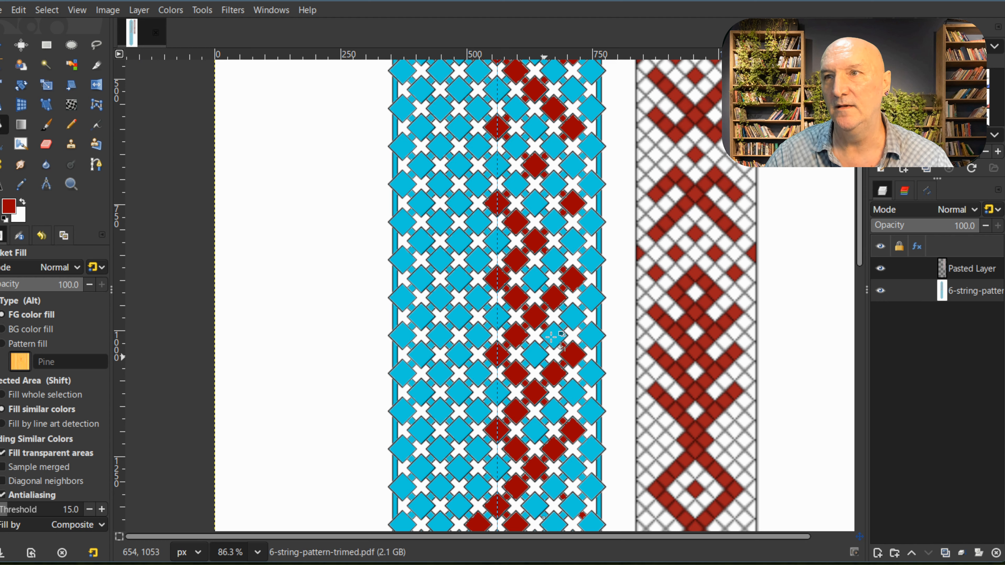
scroll(524, 327, "up", 3)
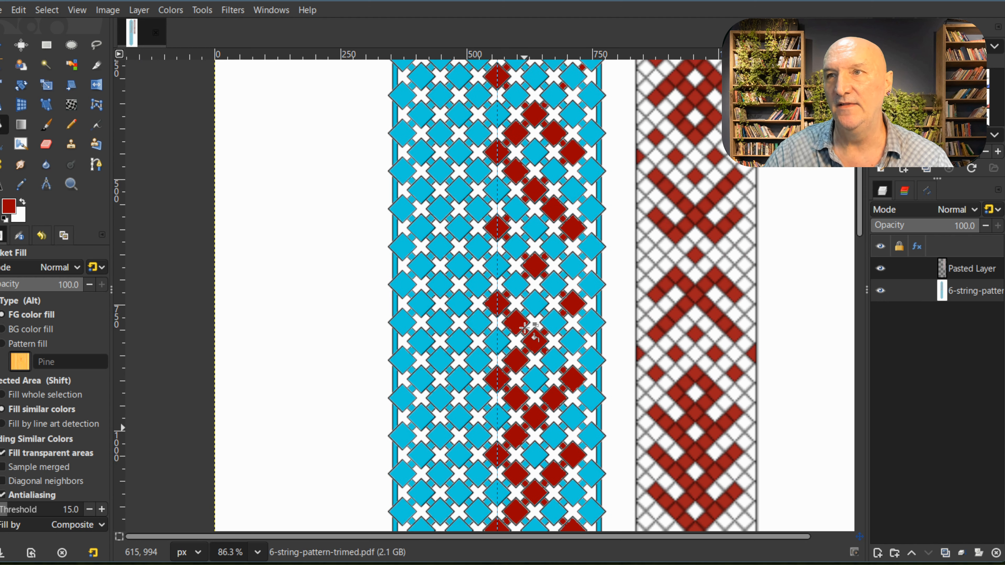
scroll(525, 328, "up", 4)
scroll(525, 328, "down", 6)
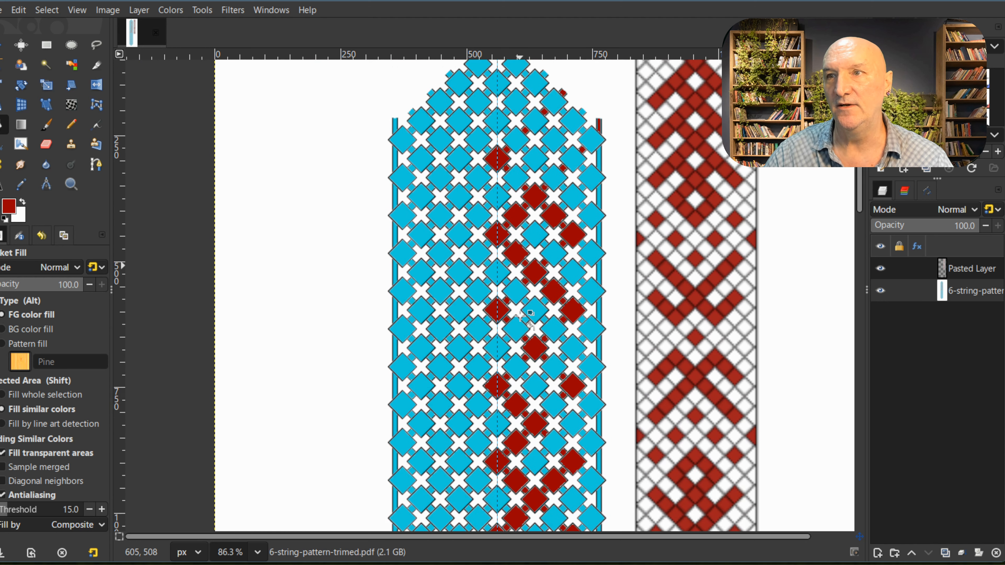
scroll(520, 316, "down", 3)
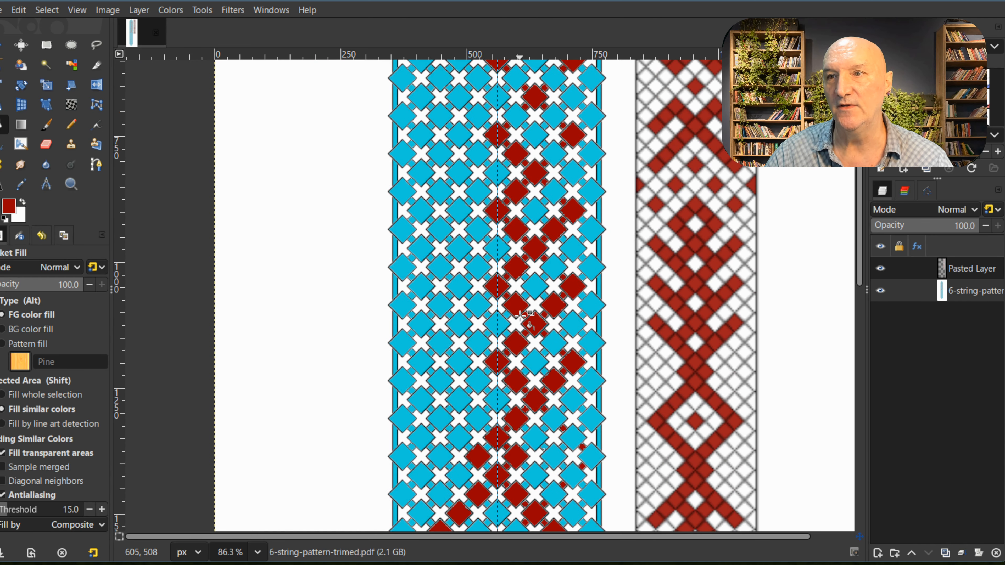
scroll(520, 316, "down", 3)
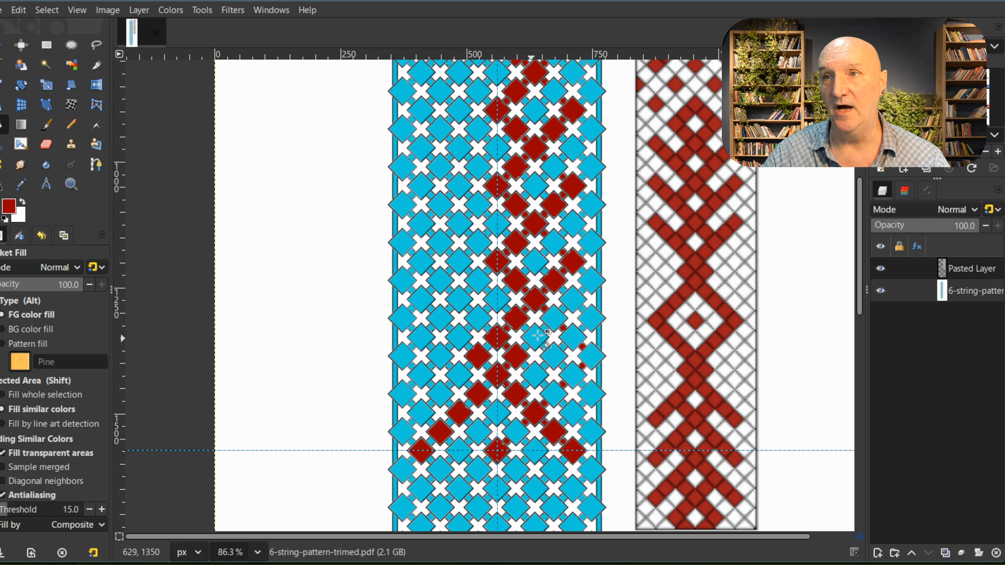
scroll(534, 341, "up", 5)
scroll(545, 335, "up", 3)
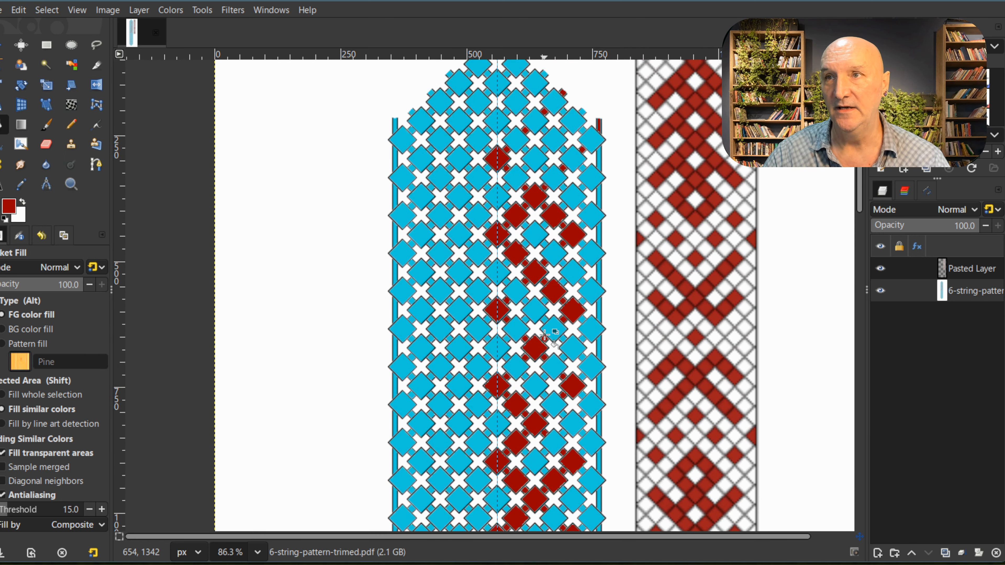
scroll(545, 334, "up", 2)
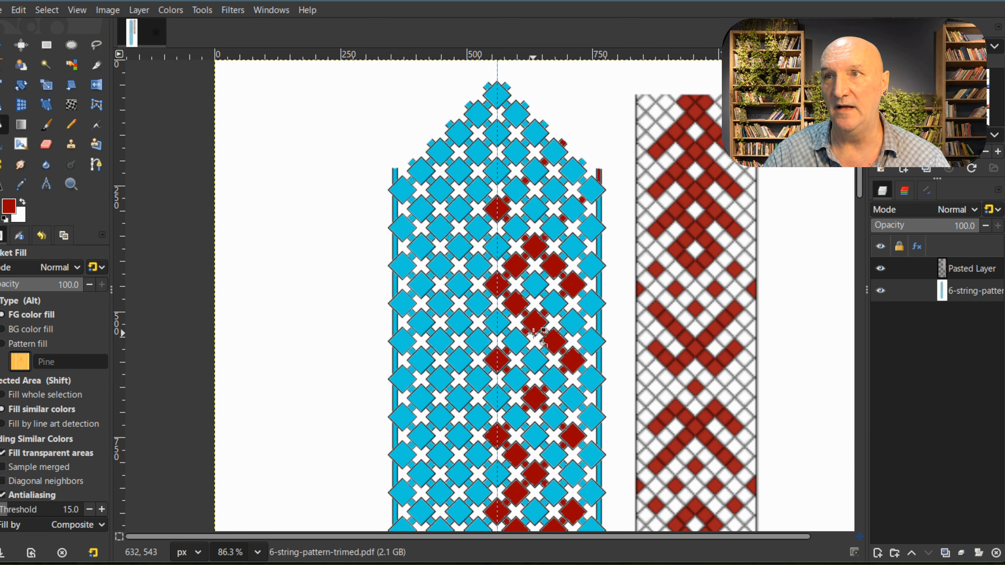
scroll(537, 325, "down", 2)
scroll(535, 325, "down", 3)
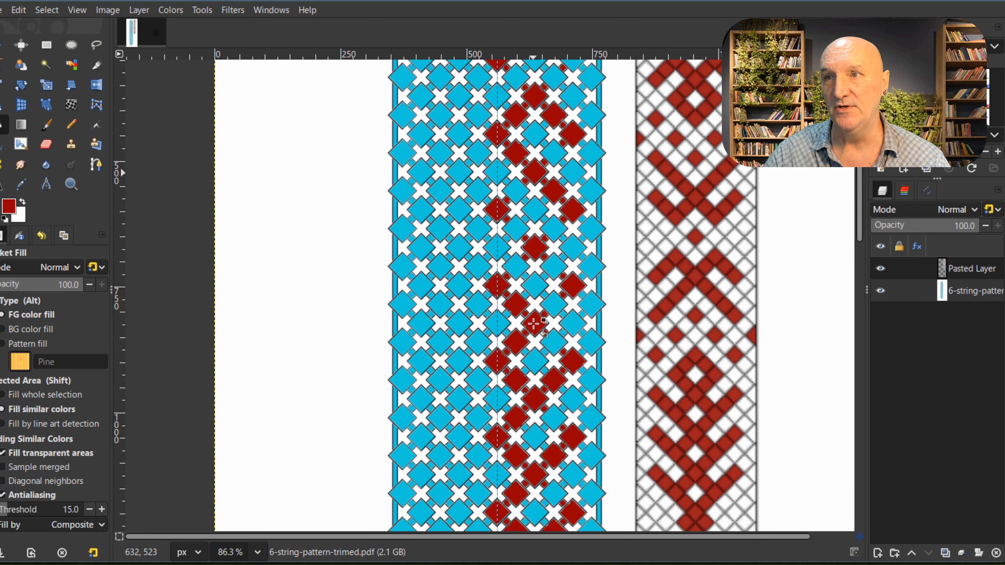
scroll(536, 326, "up", 5)
Step: Hide the pasted reference layer and rectangle-select the template's right half, about 417 × 1539 px, from the tip down to the horizontal guide
left_click(881, 269)
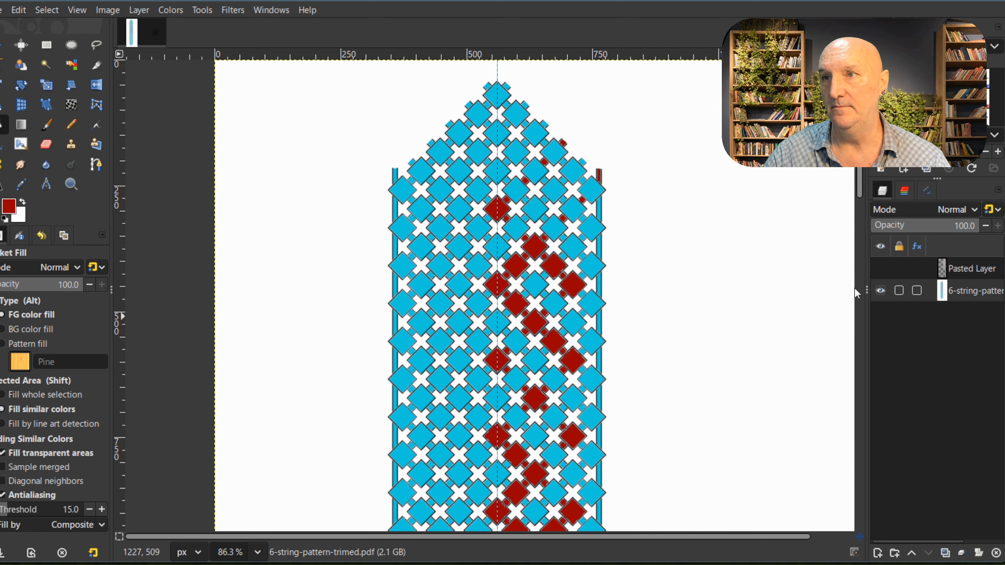
scroll(707, 292, "down", 2)
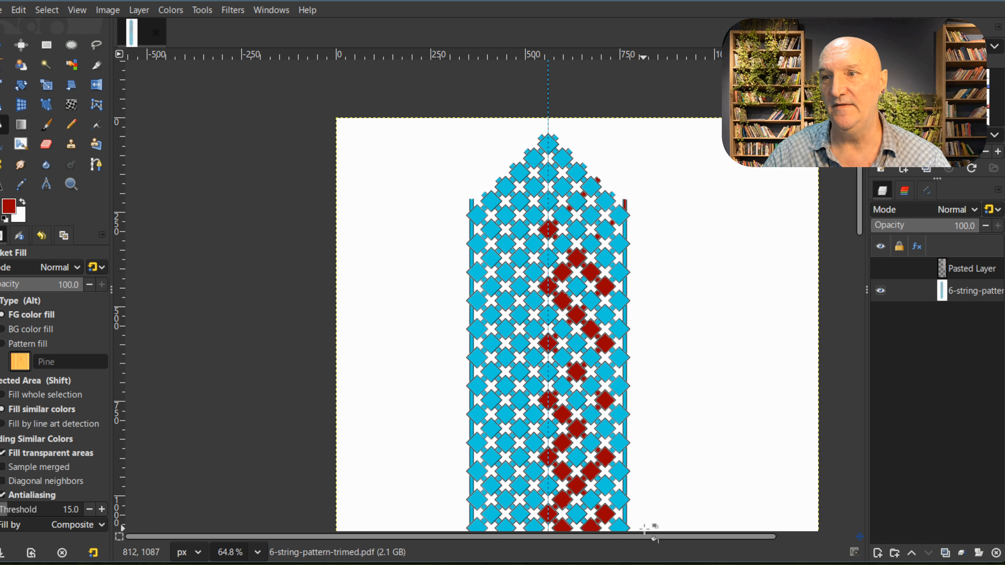
scroll(656, 535, "right", 3)
scroll(712, 428, "down", 3)
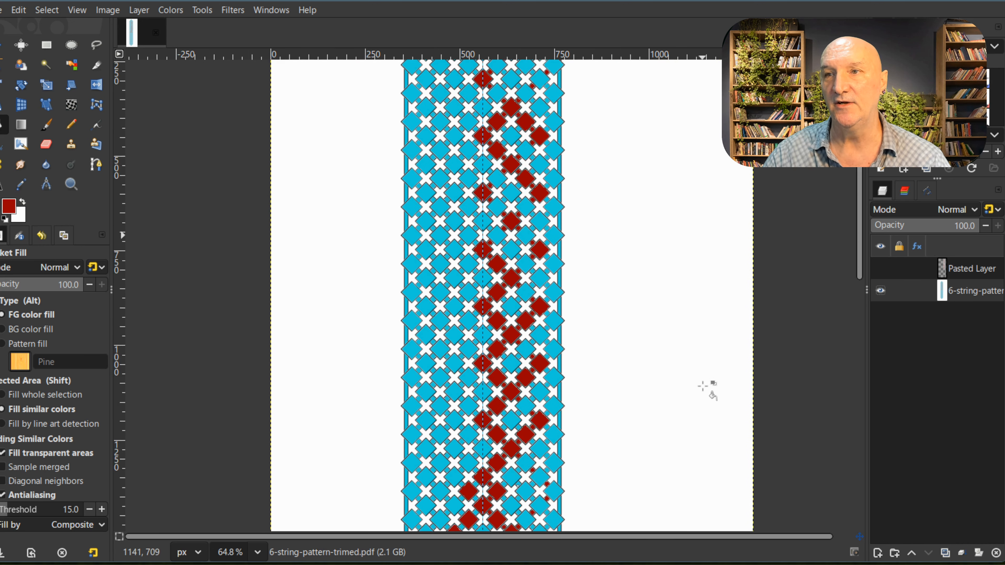
scroll(702, 386, "down", 1)
scroll(703, 386, "down", 2)
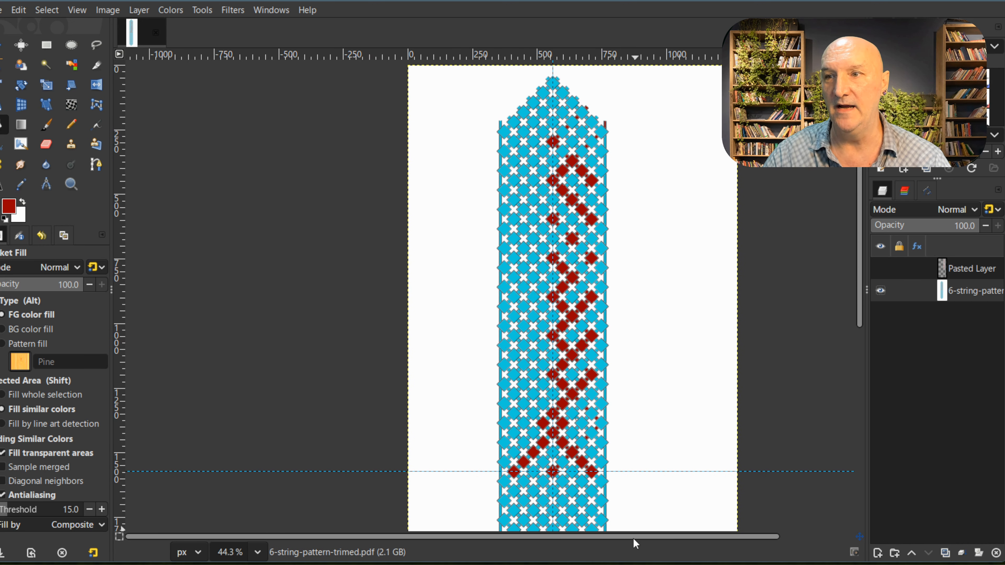
left_click_drag(634, 536, 740, 534)
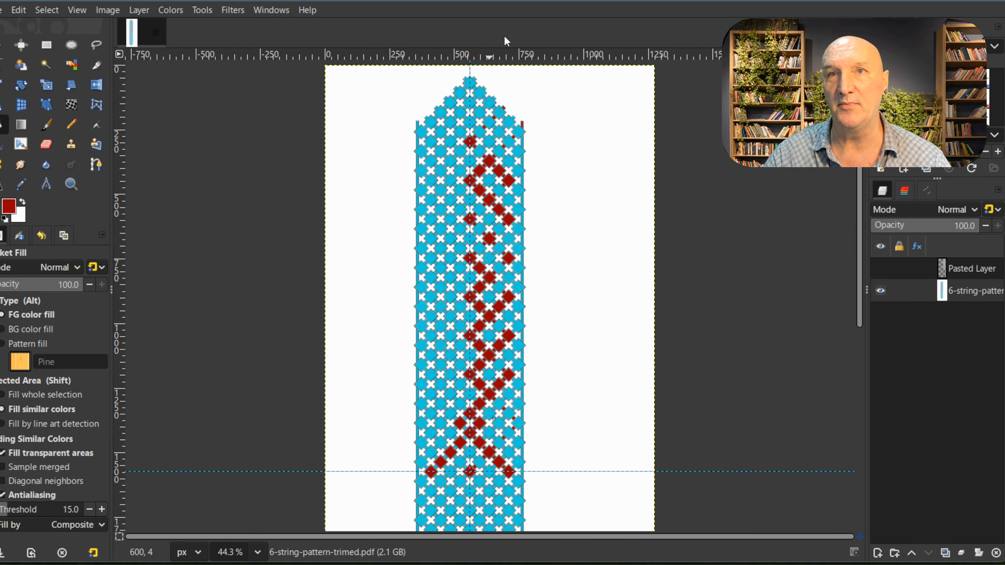
left_click(47, 45)
left_click_drag(578, 74, 471, 471)
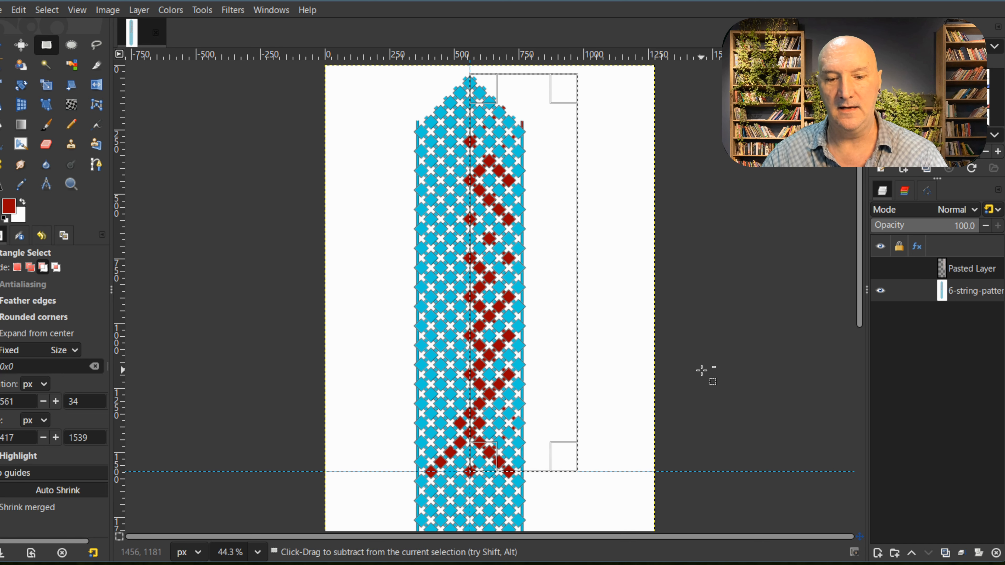
Step: Paste a copy of the selected right half and flip it horizontally about the vertical guide
key("ctrl+c")
key("ctrl+v")
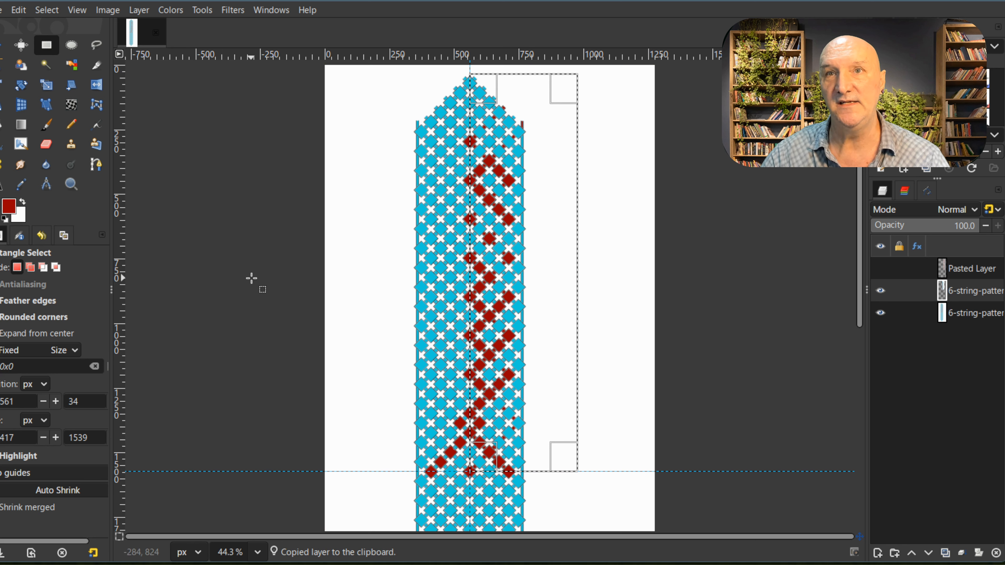
left_click(98, 88)
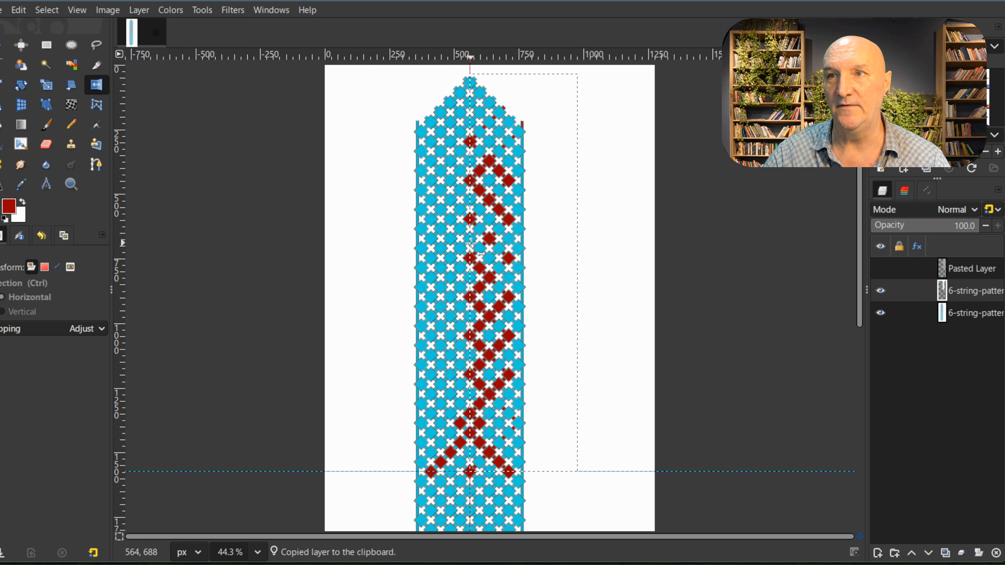
left_click(449, 358)
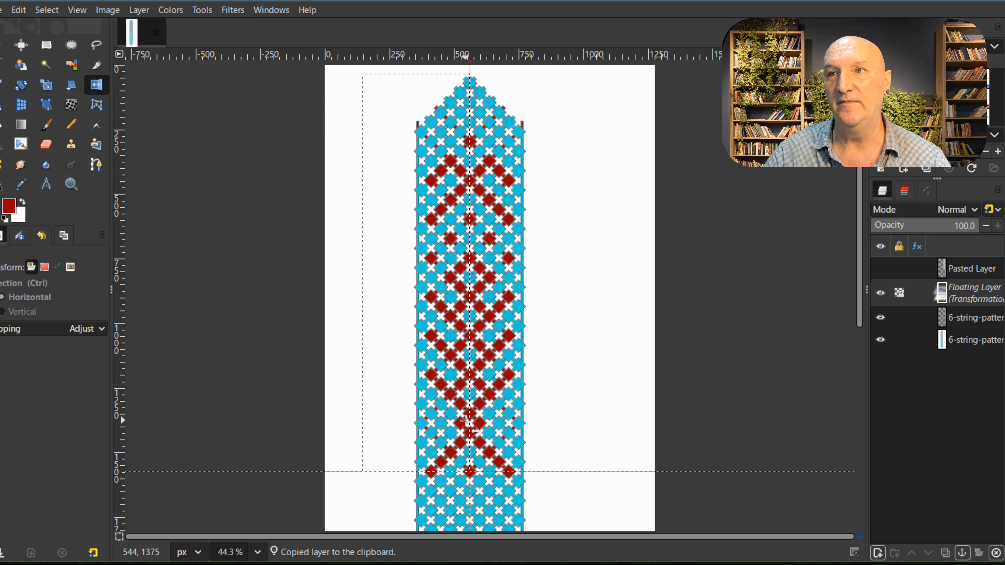
Step: Anchor the horizontally flipped half to its pasted copy and merge that layer down into the template
left_click(145, 16)
left_click(177, 92)
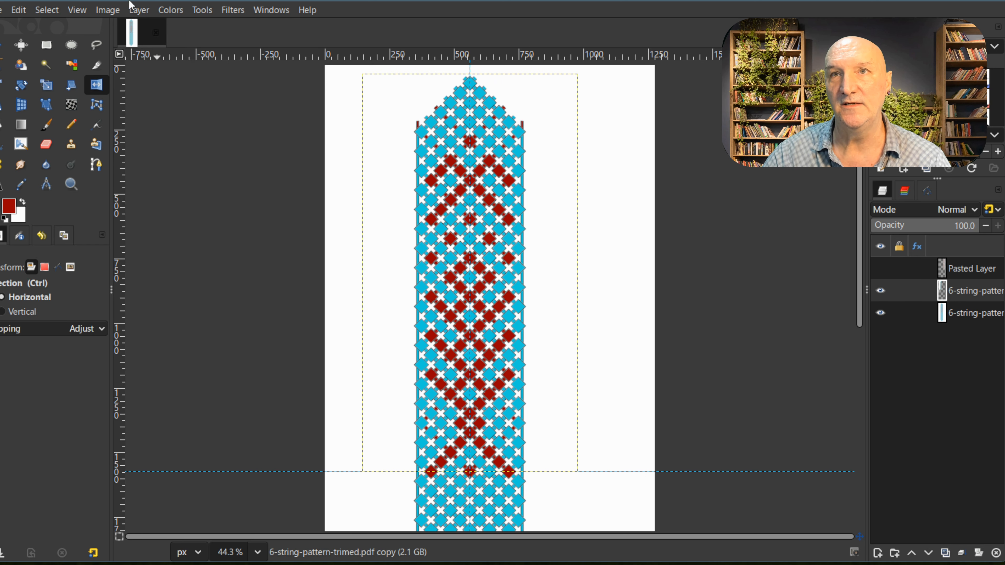
left_click(138, 12)
left_click(171, 91)
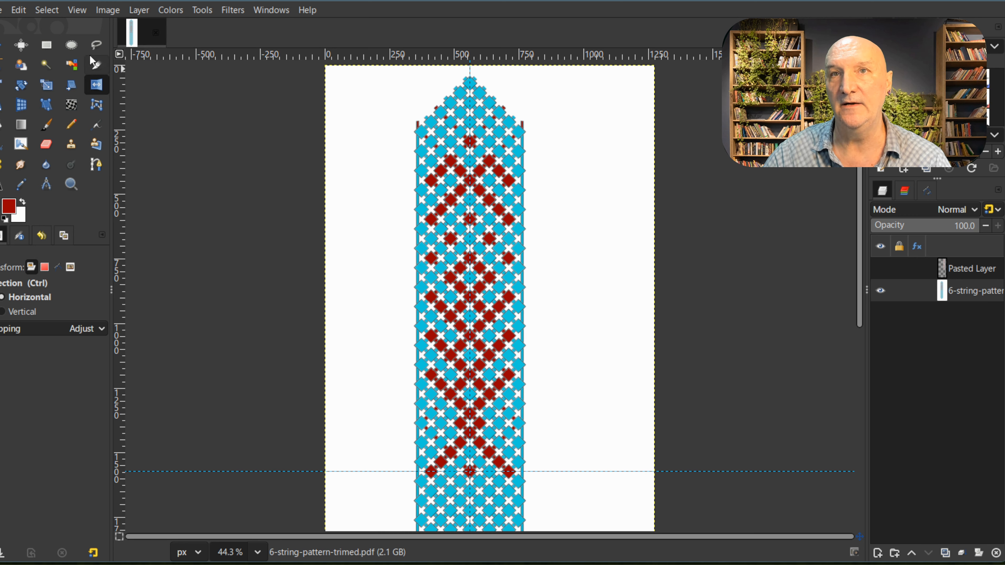
Step: Rectangle-select the full-width upper half, about 569 × 1555 px, and flip a pasted copy of it vertically about the horizontal guide
left_click(47, 45)
left_click_drag(398, 70, 546, 471)
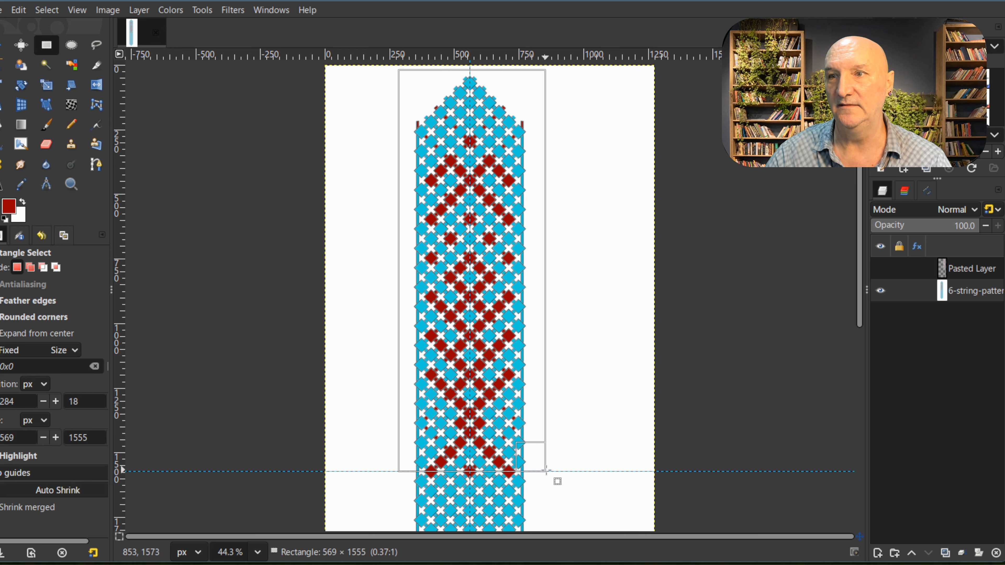
key("ctrl+c")
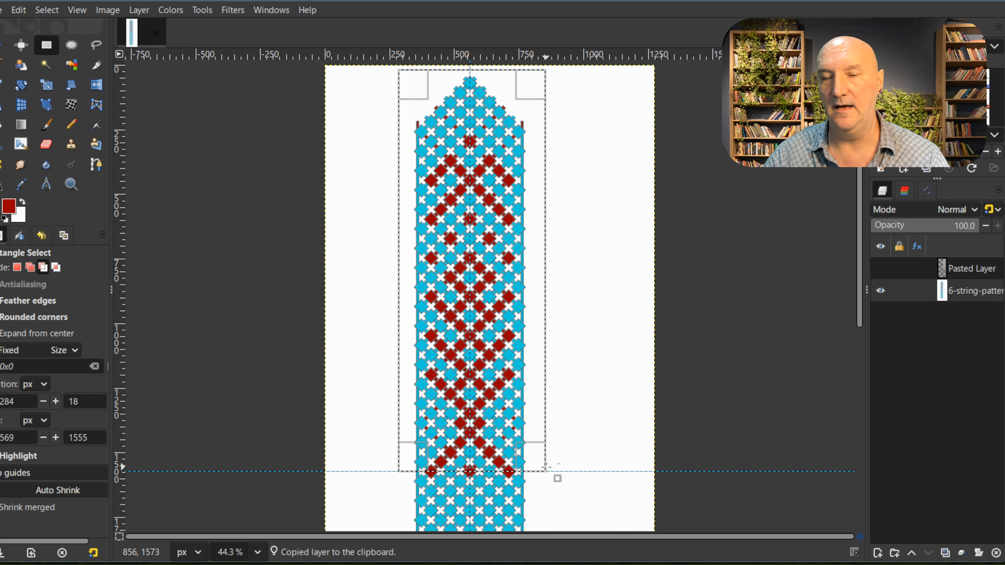
key("ctrl+v")
key("shift+f")
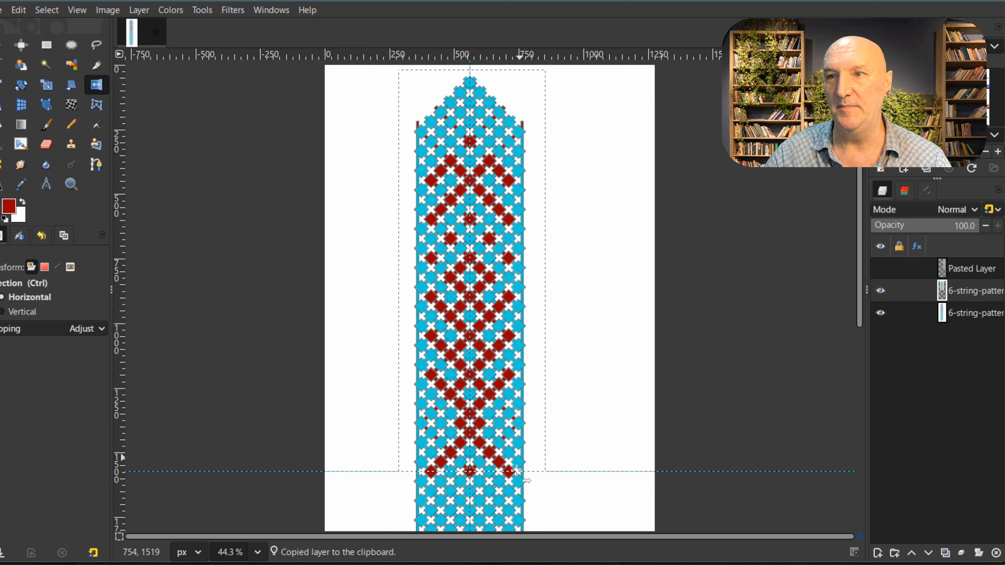
left_click(502, 474)
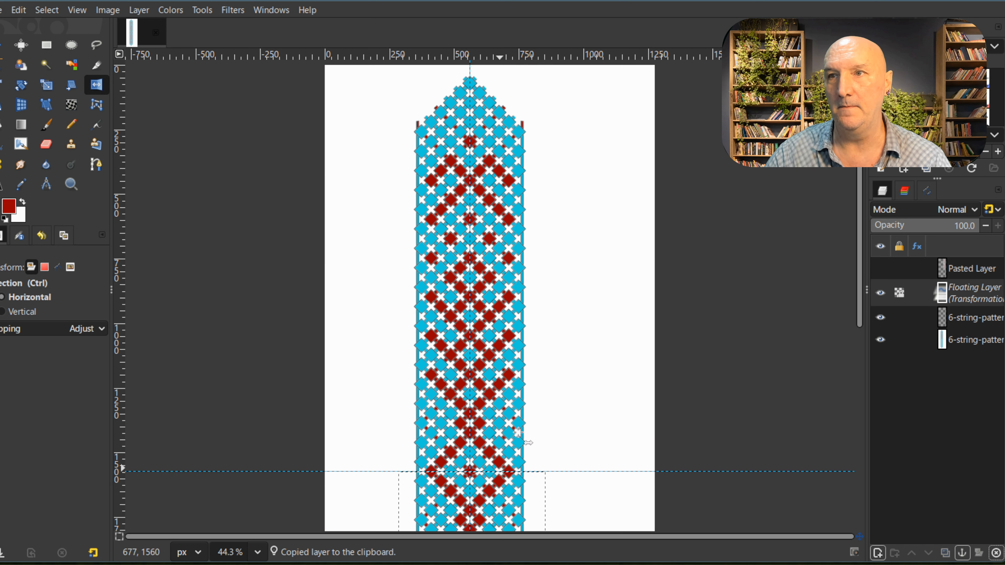
Step: Anchor the vertically flipped lower half to its pasted copy and merge that layer down into the template
left_click(142, 11)
left_click(189, 95)
left_click(137, 11)
left_click(174, 91)
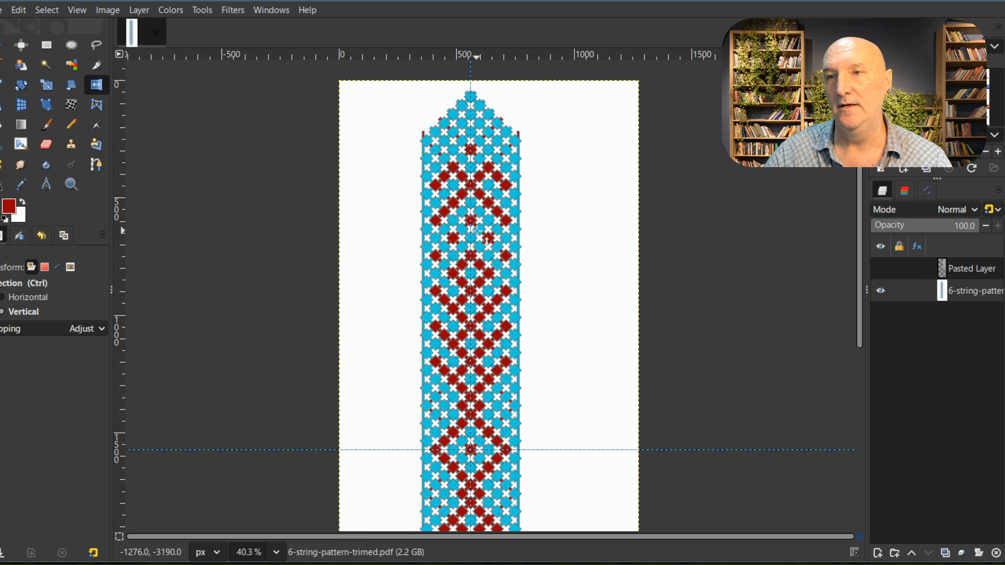
Step: Examine the mirrored bracelet pattern over its full length, comparing the halves above and below the horizontal guide
scroll(477, 230, "down", 2)
scroll(545, 368, "down", 2)
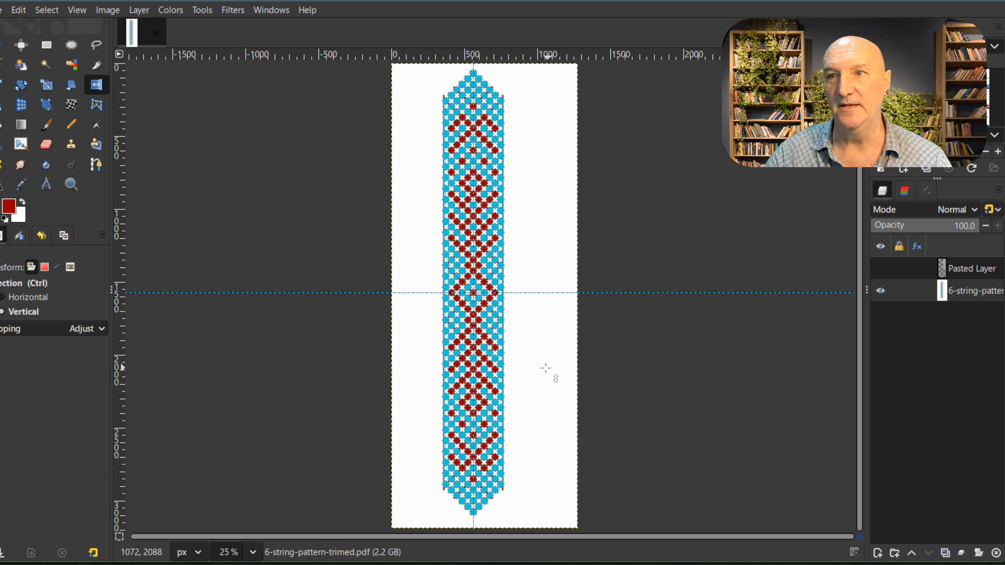
scroll(546, 368, "down", 1)
scroll(449, 259, "up", 1)
scroll(450, 259, "up", 1)
scroll(450, 259, "down", 1)
scroll(417, 319, "down", 1)
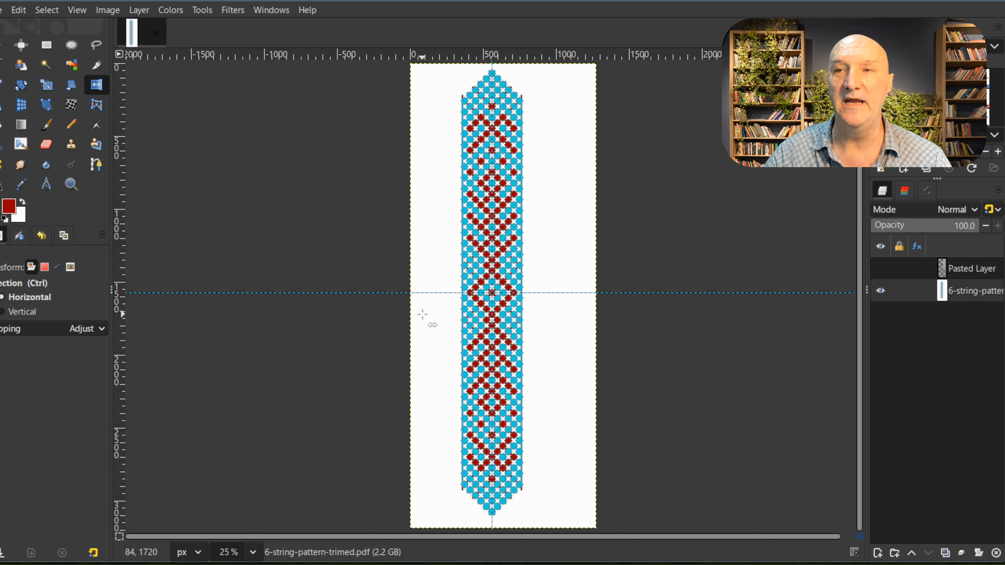
scroll(437, 336, "up", 2)
scroll(487, 299, "down", 1)
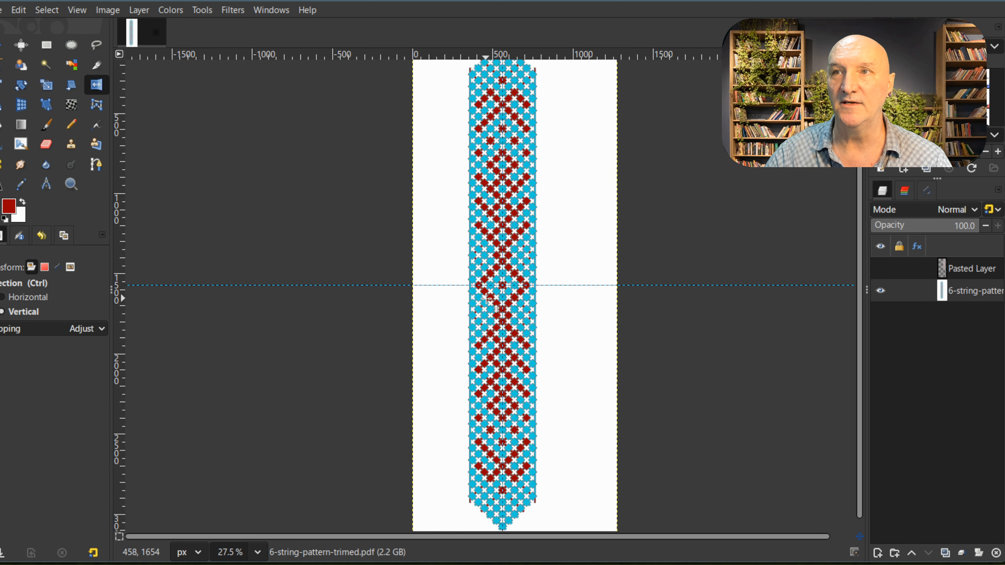
scroll(487, 299, "down", 1)
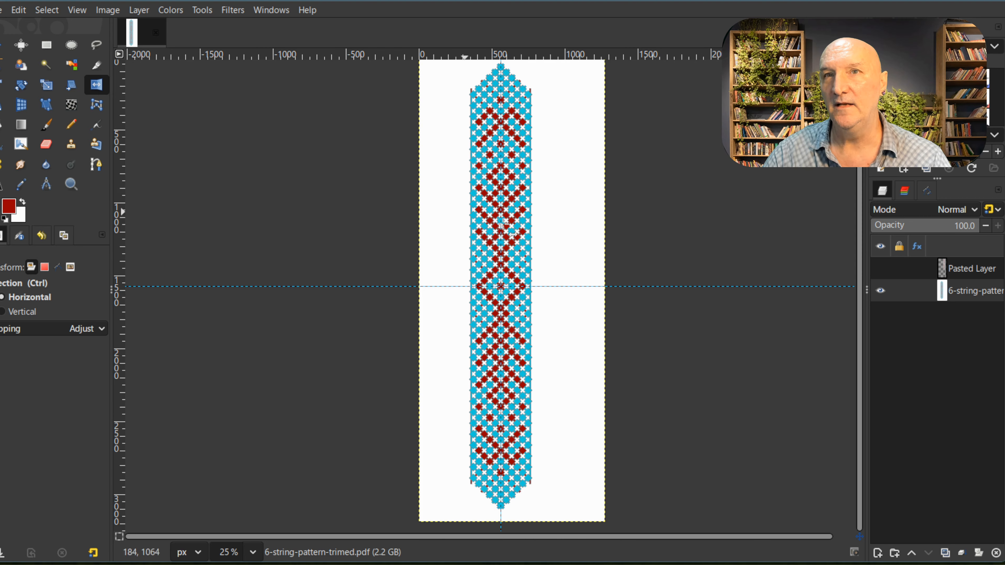
Step: Select all cyan areas of the pattern by color and set the foreground color to orange ff9d18
scroll(503, 224, "up", 12)
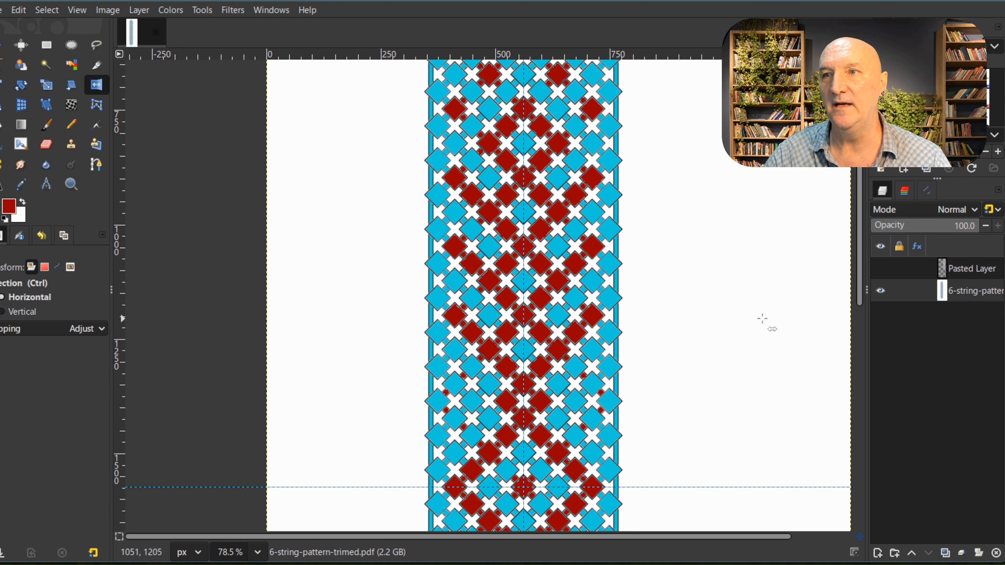
scroll(762, 319, "up", 3)
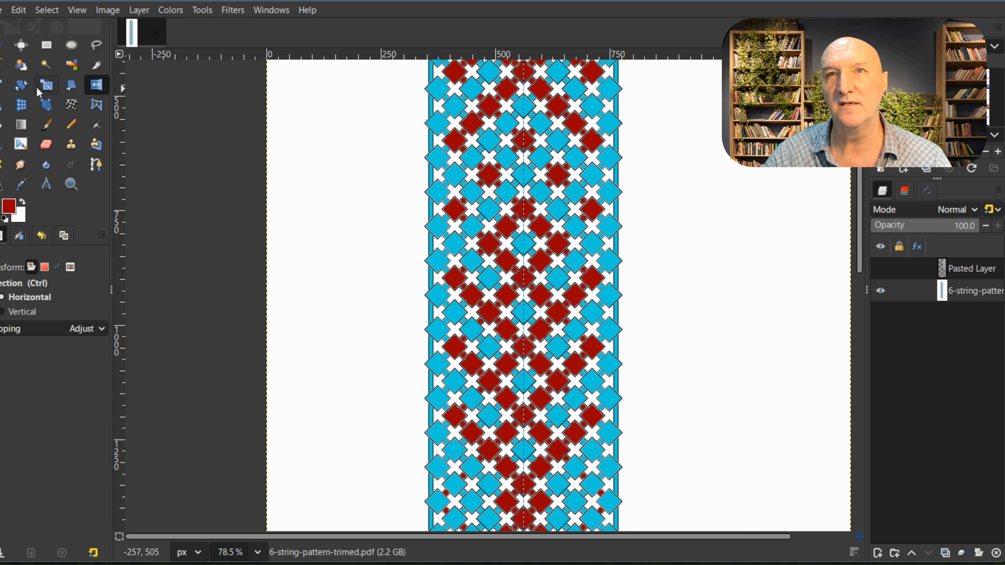
left_click(72, 67)
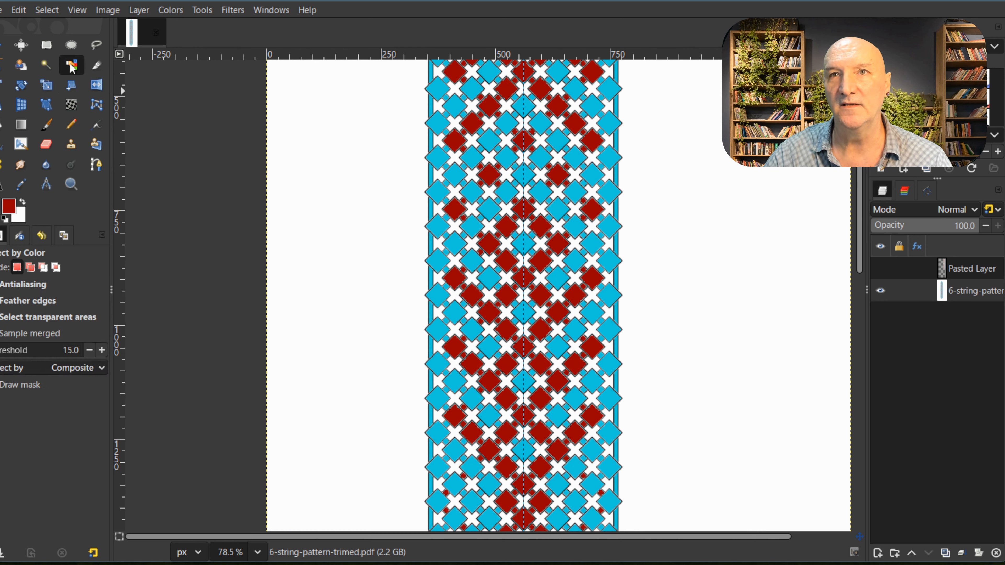
left_click(540, 155)
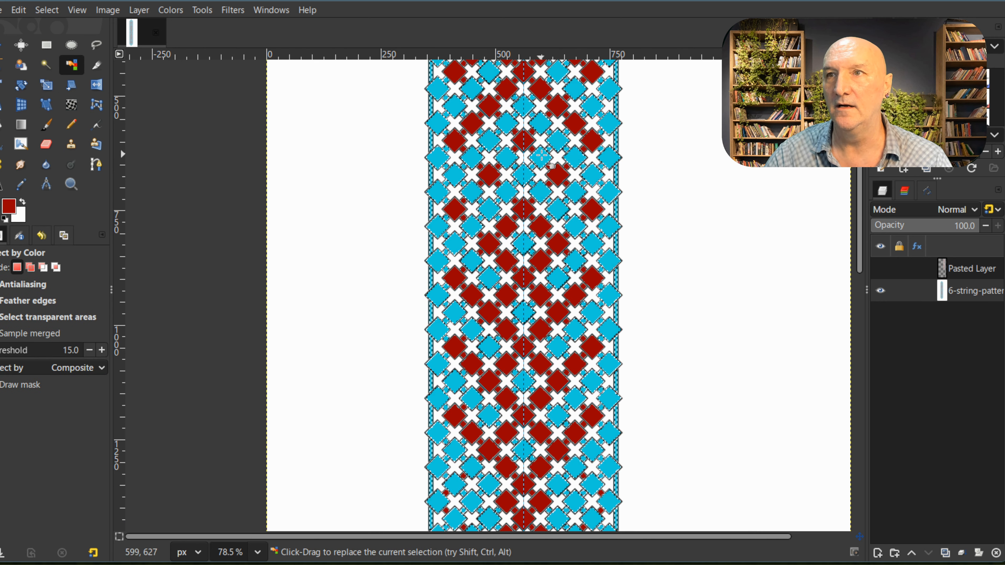
left_click(8, 207)
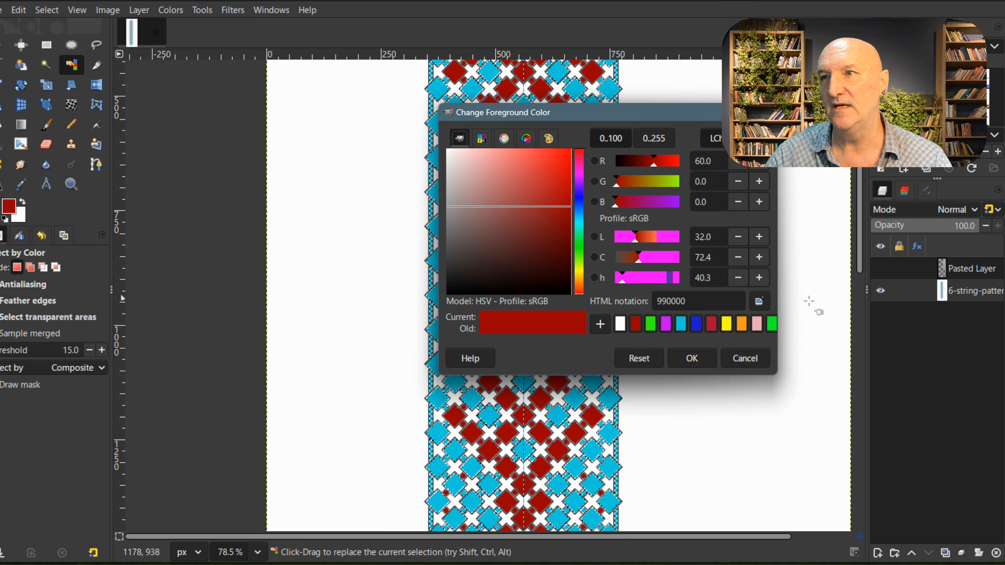
left_click(741, 325)
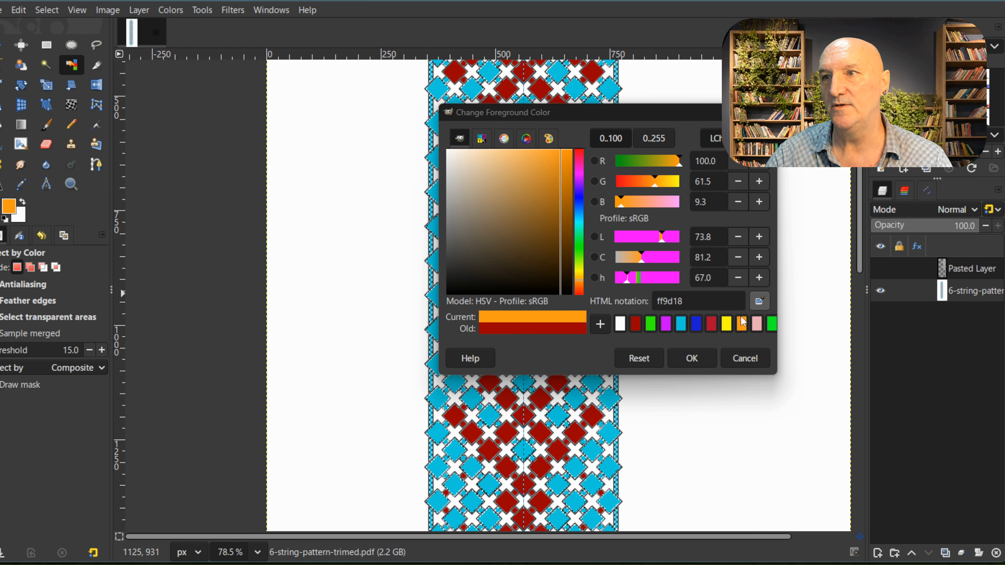
left_click(709, 358)
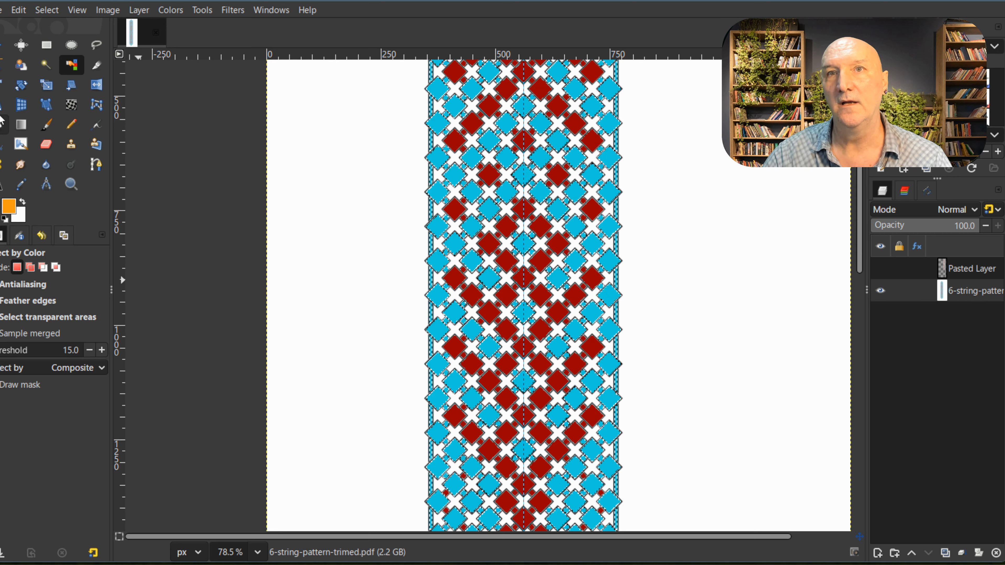
Step: Bucket-fill the whole selection with orange, and set the fill back to similar colors
left_click(2, 125)
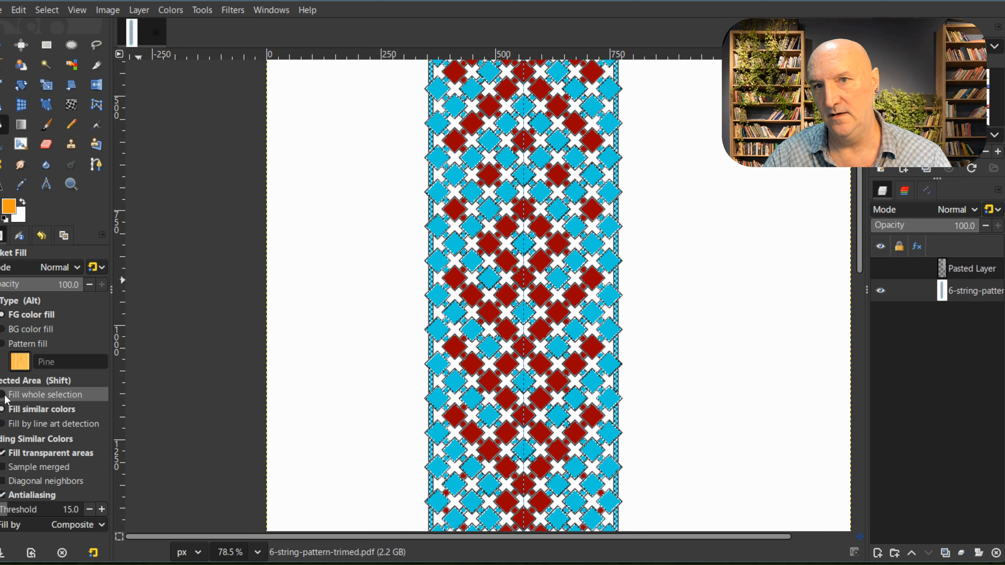
left_click(46, 394)
left_click(566, 229)
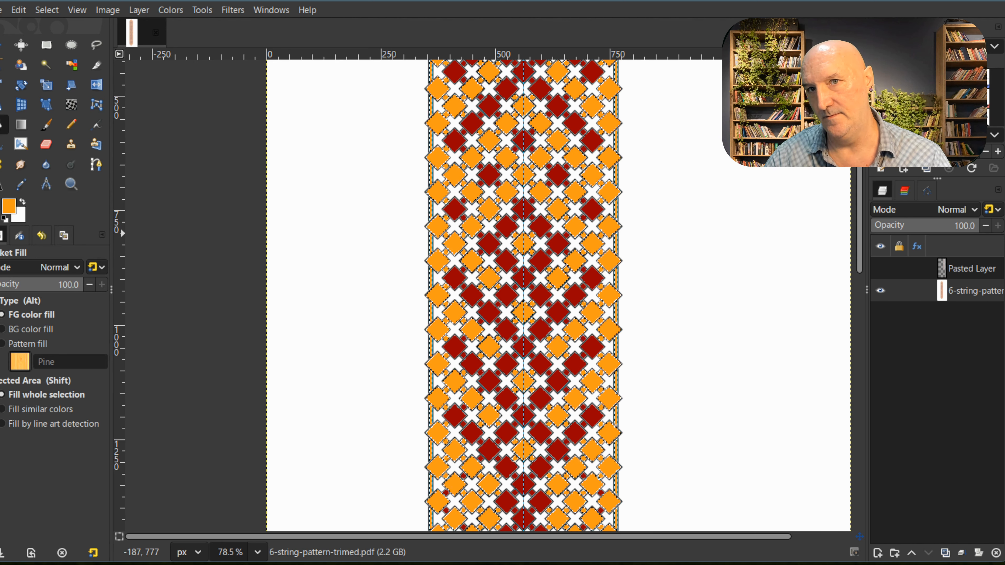
left_click(7, 410)
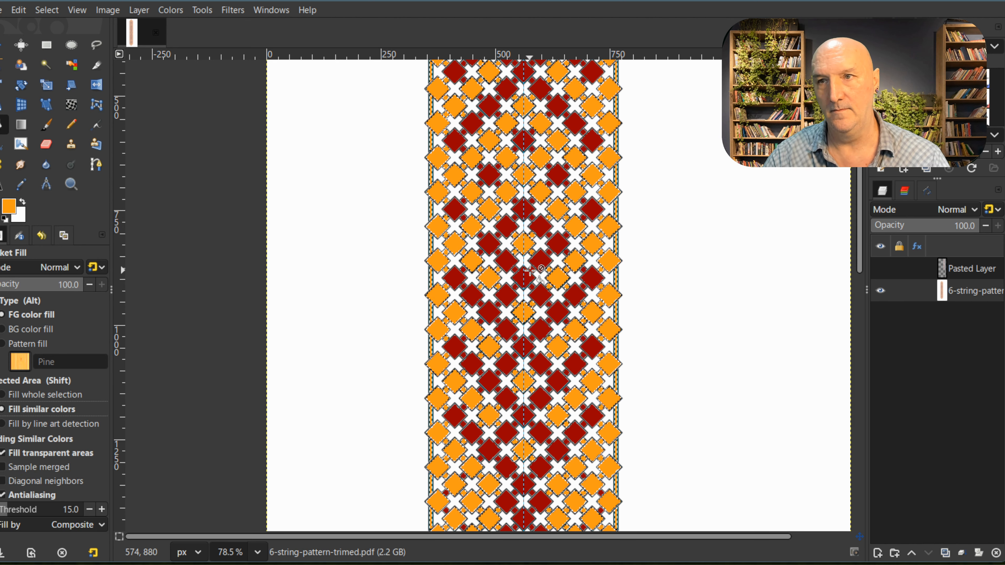
Step: Check the recolored orange and red pattern over its full length
scroll(550, 285, "down", 5)
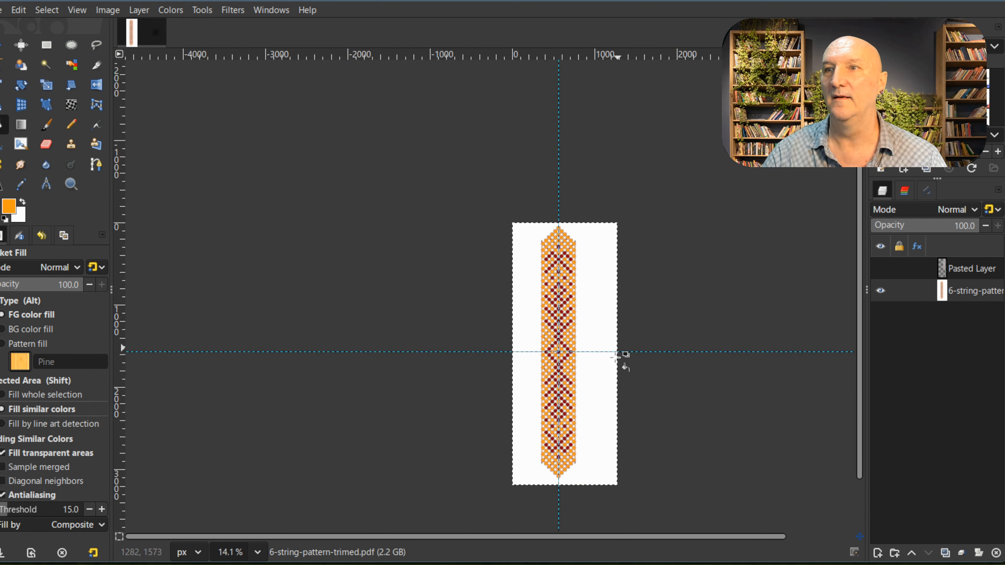
scroll(548, 234, "up", 3)
scroll(613, 182, "up", 2)
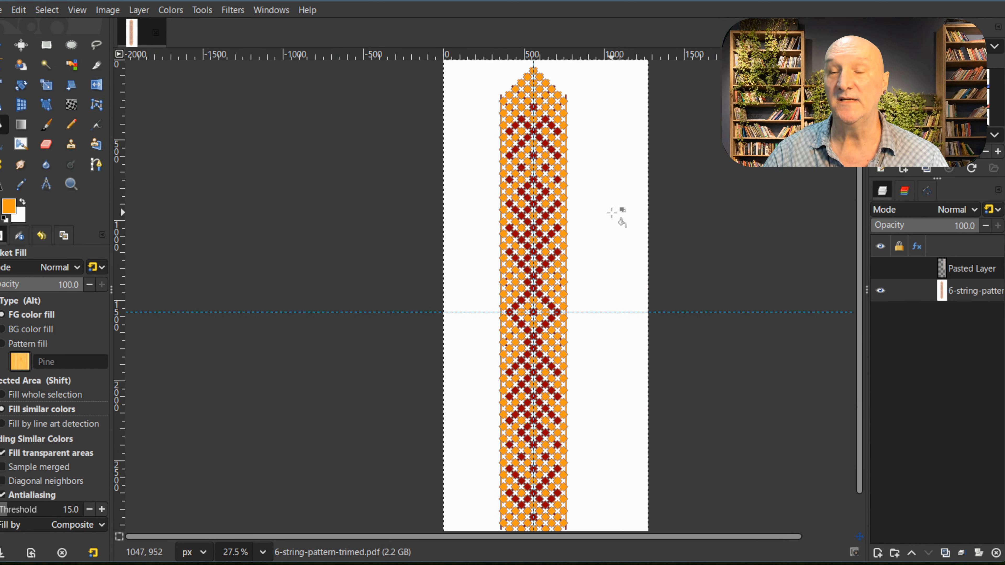
scroll(592, 327, "down", 1)
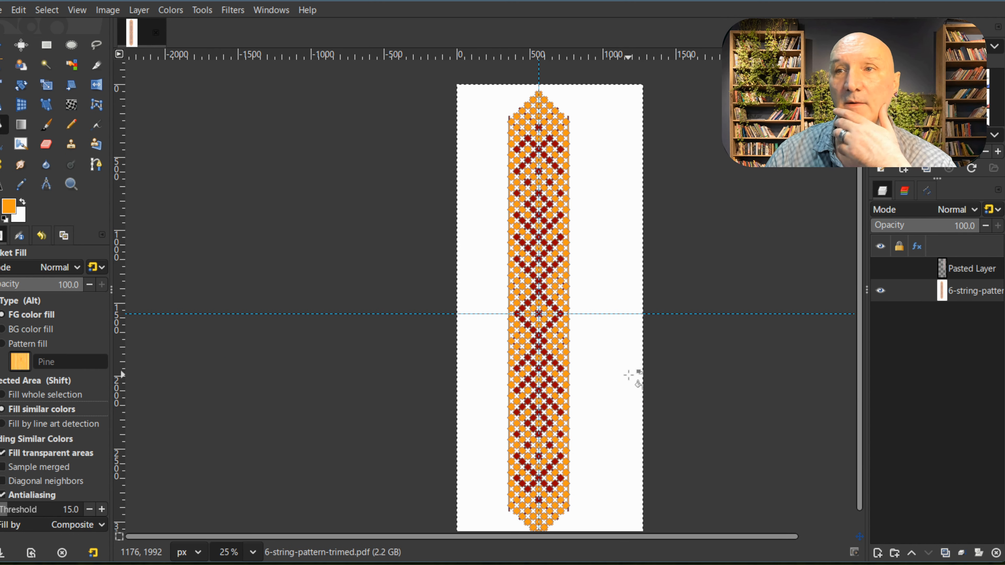